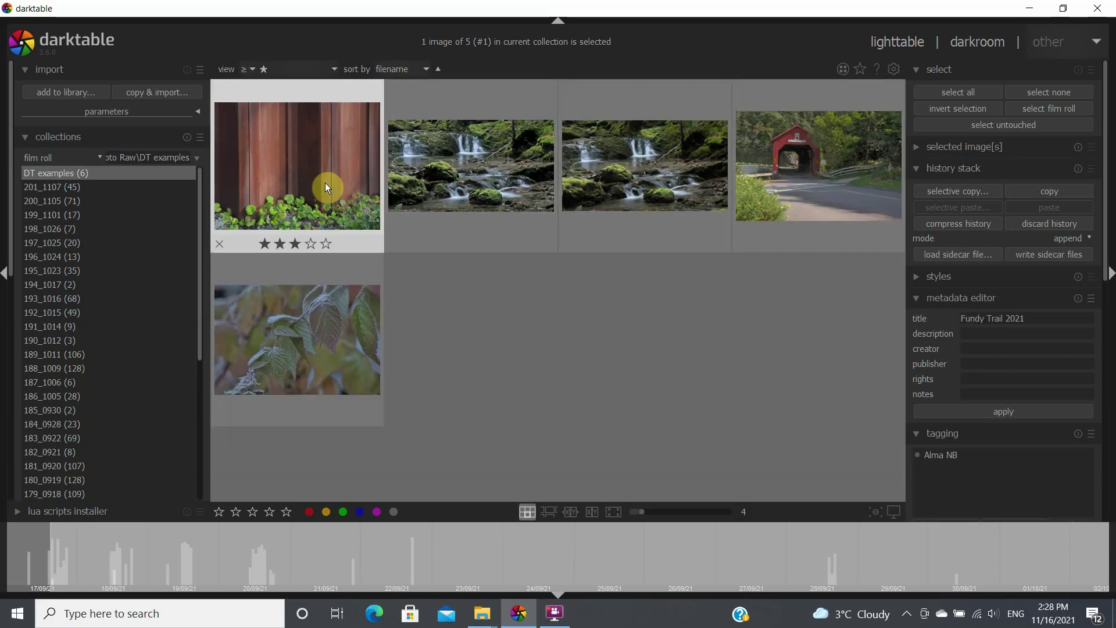
Open the rusty wall photo for editing and request clearing its existing edit history.
double_click(306, 159)
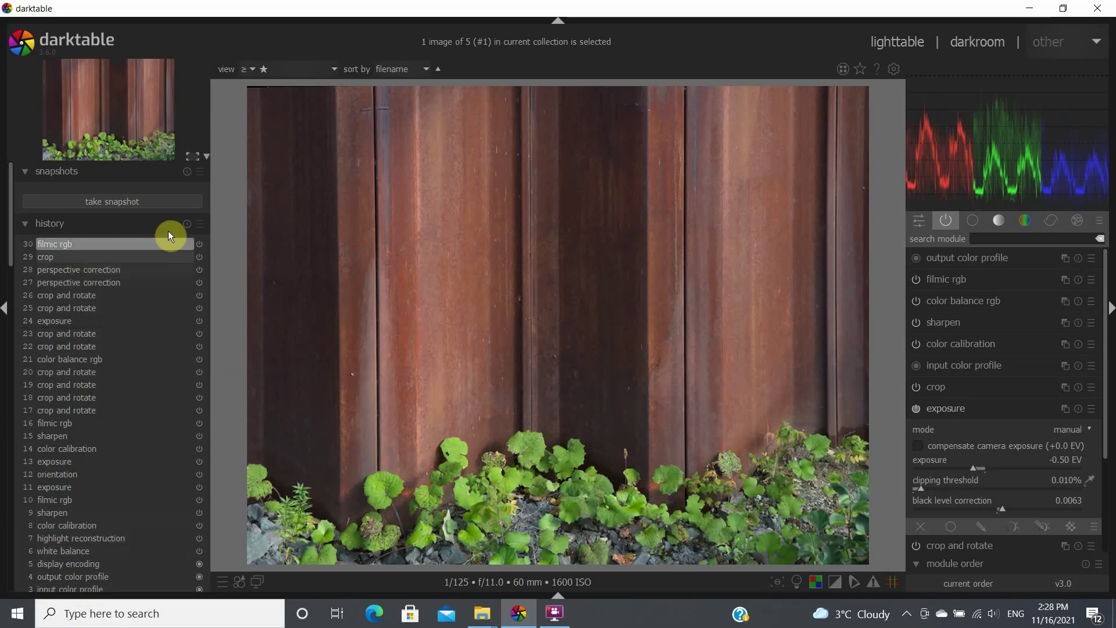
left_click(186, 225)
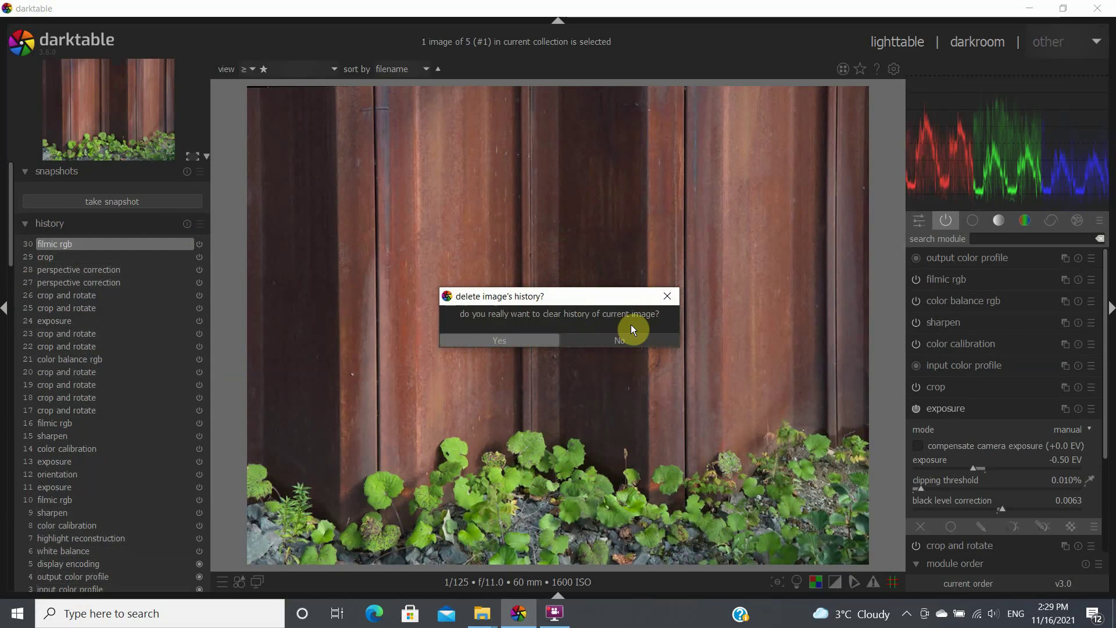
Confirm discarding the old history, then lower exposure to -0.08 EV.
left_click(501, 341)
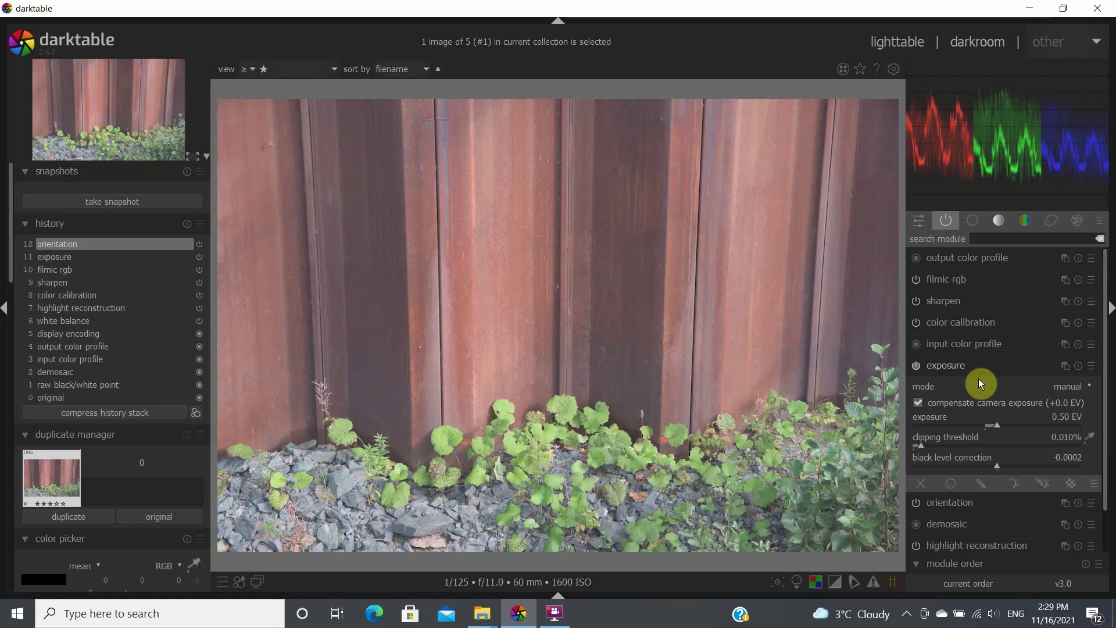
left_click(995, 424)
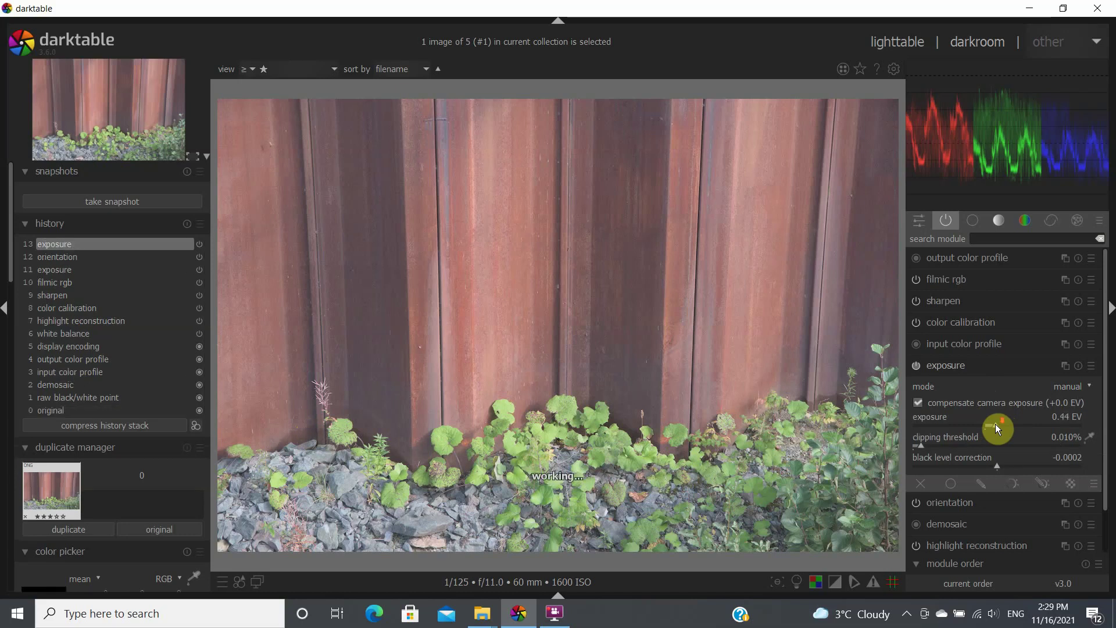
scroll(996, 424, "down", 8)
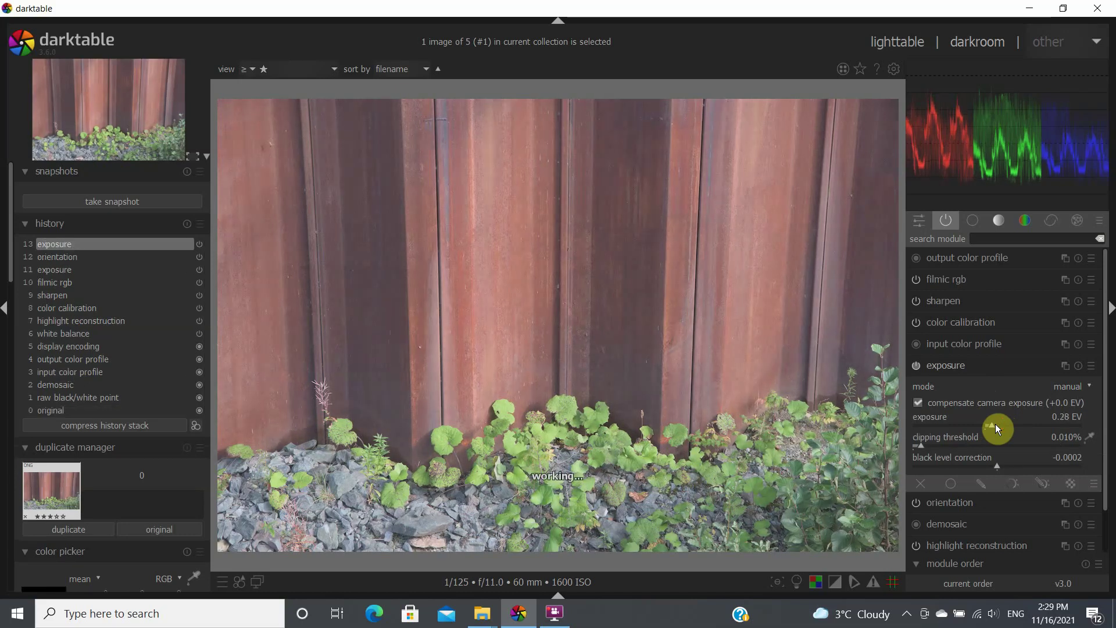
scroll(995, 428, "down", 11)
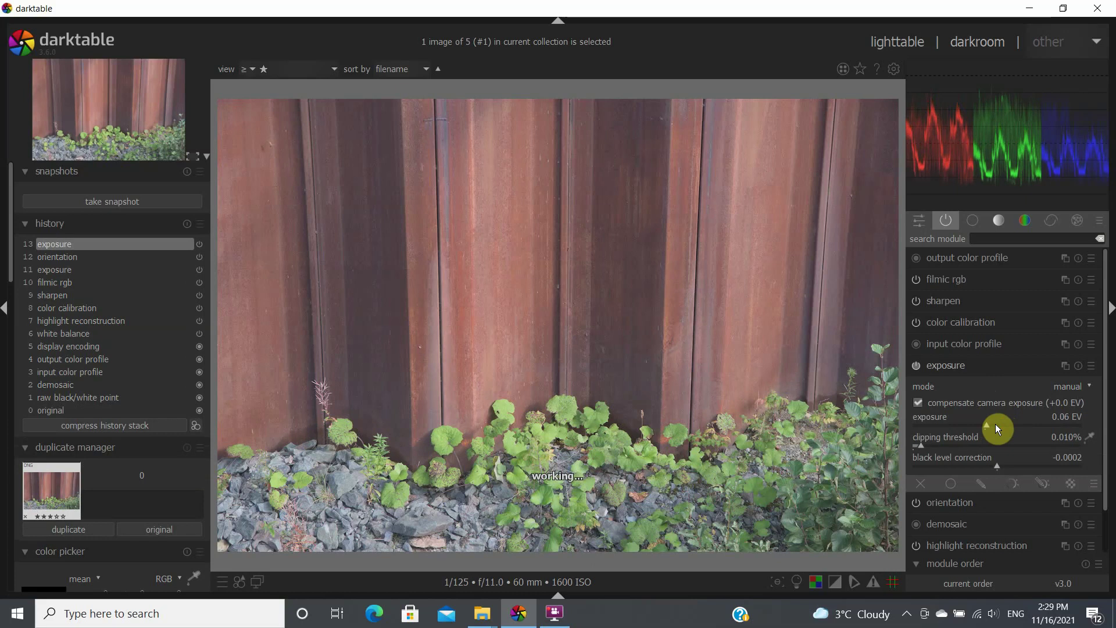
scroll(997, 429, "down", 1)
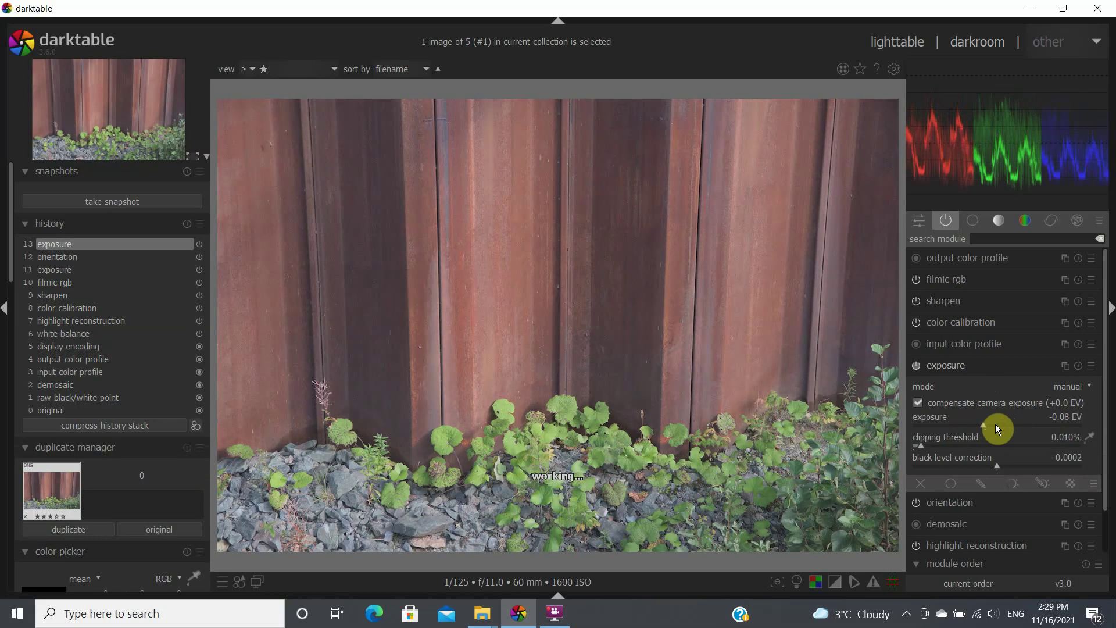
scroll(996, 429, "down", 1)
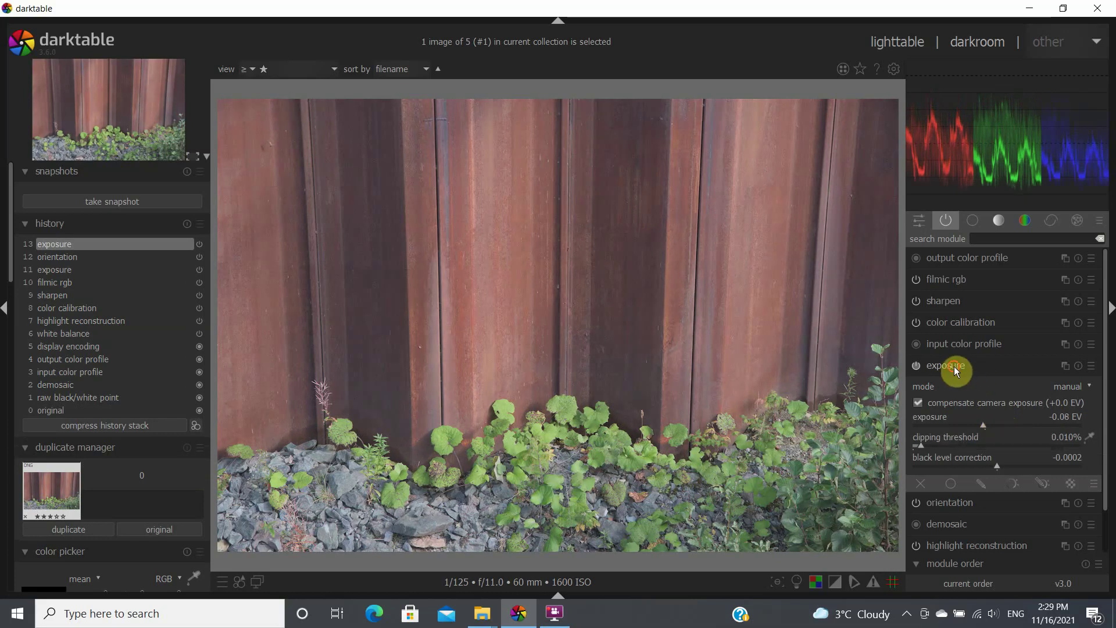
left_click(955, 368)
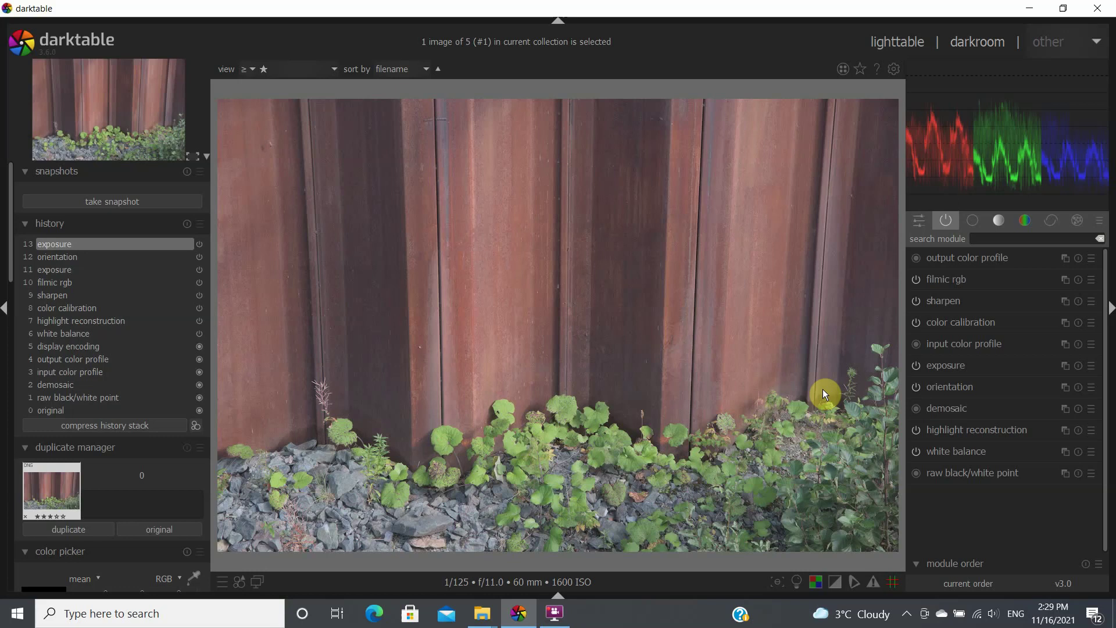
Set the sharpen module's amount to 1.5 and radius to 3.
left_click(978, 301)
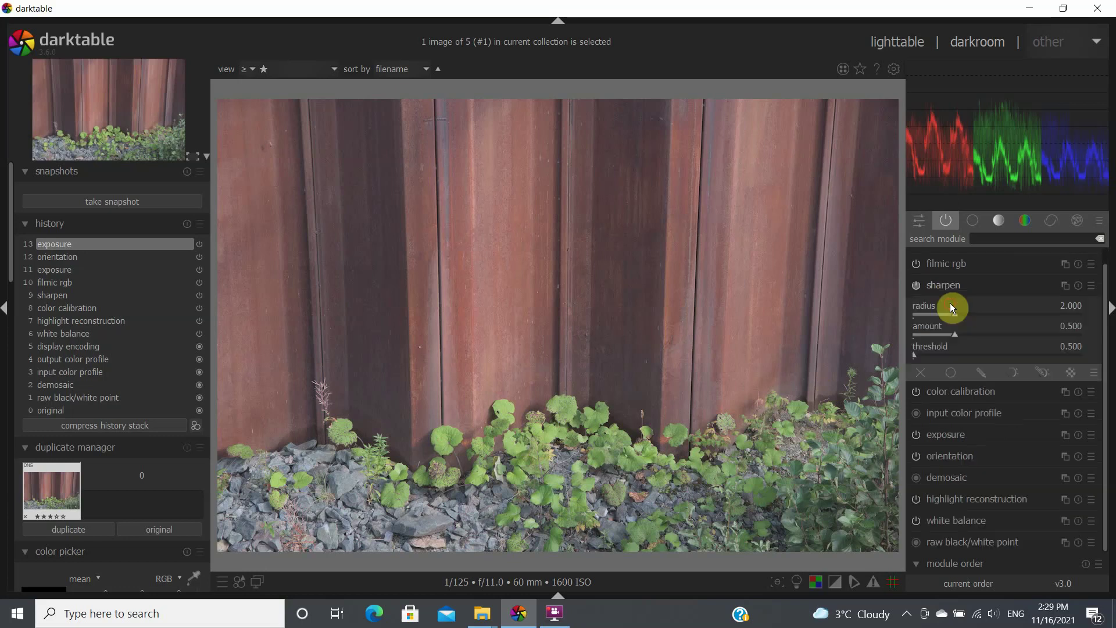
right_click(953, 332)
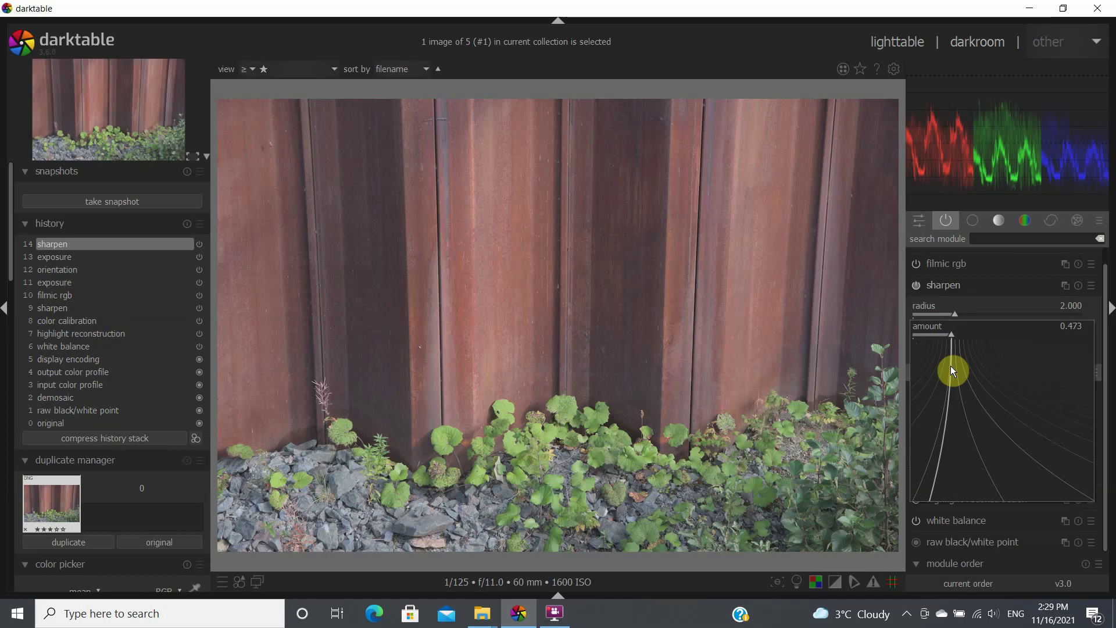
type("1.5")
key("Return")
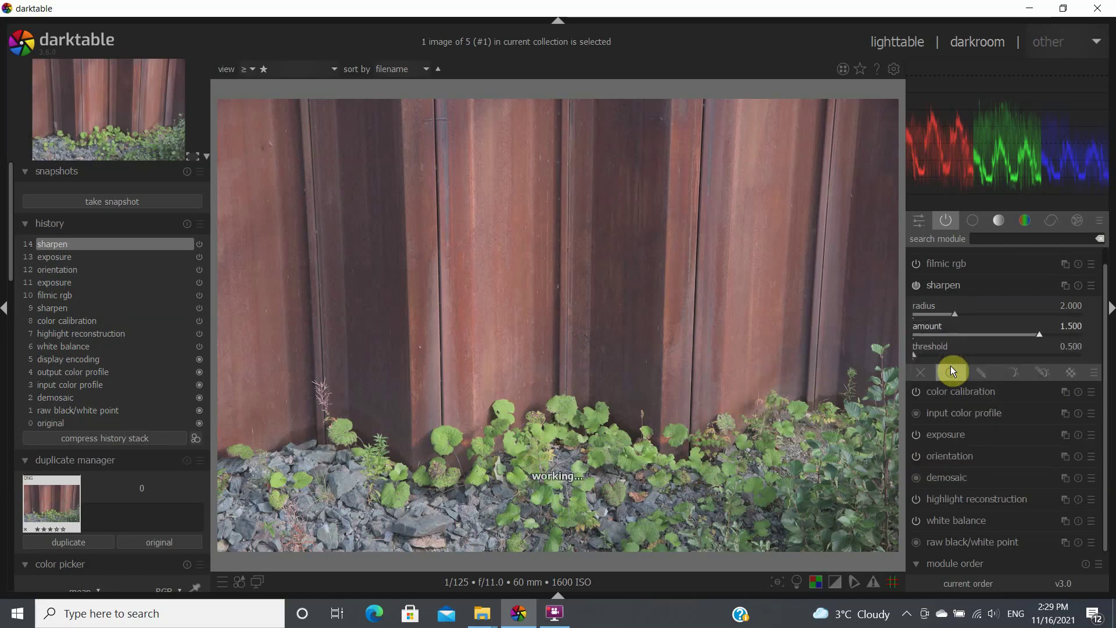
right_click(957, 315)
type("3")
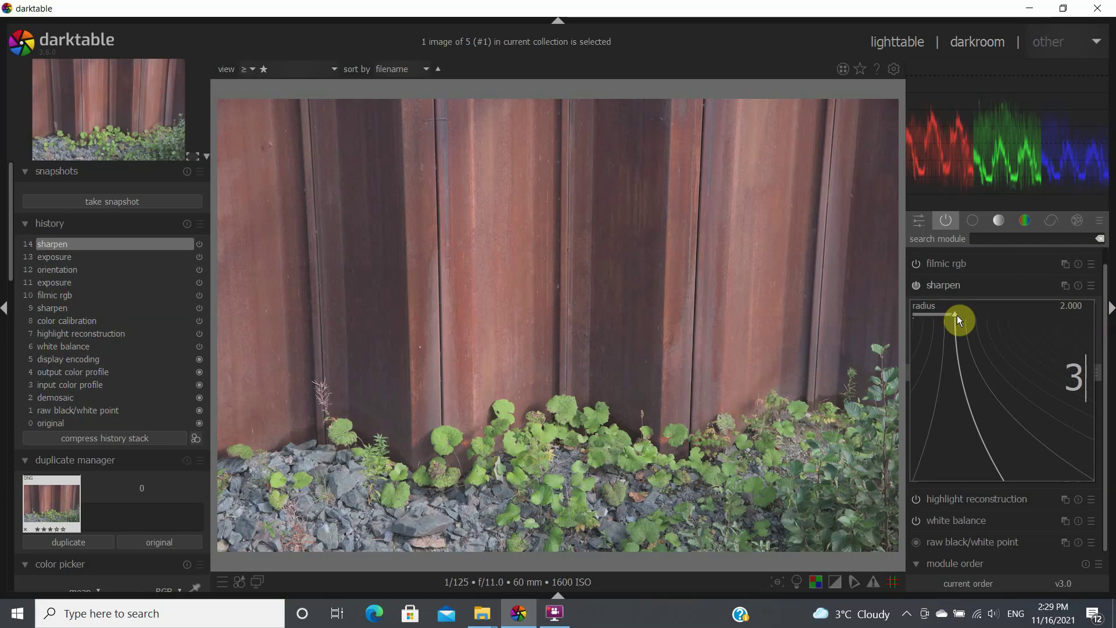
key("Return")
left_click(951, 286)
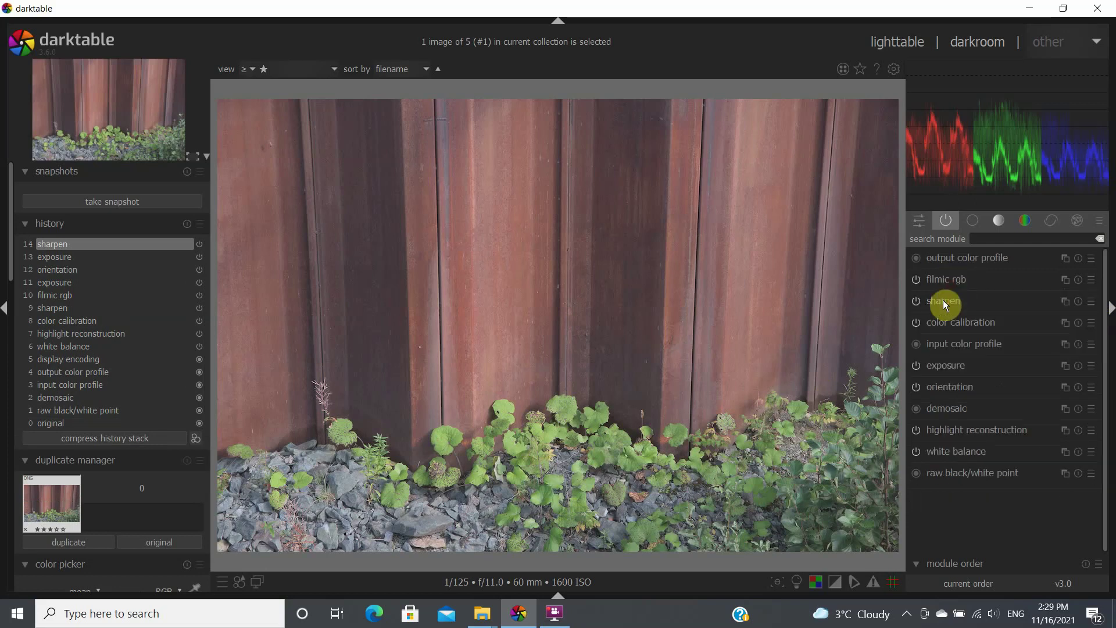
In filmic rgb, set white relative exposure to +3.67 EV, latitude 37.47 % and contrast 1.495.
left_click(958, 281)
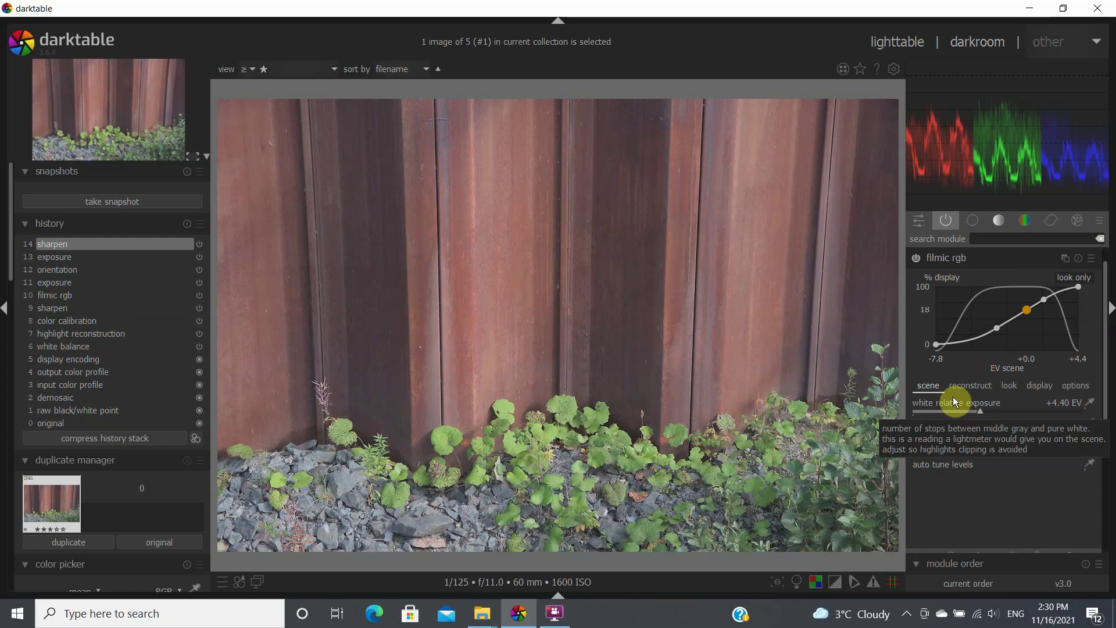
mouse_move(979, 413)
mouse_move(978, 411)
left_mouse_down()
mouse_move(949, 413)
mouse_move(1041, 431)
left_mouse_up()
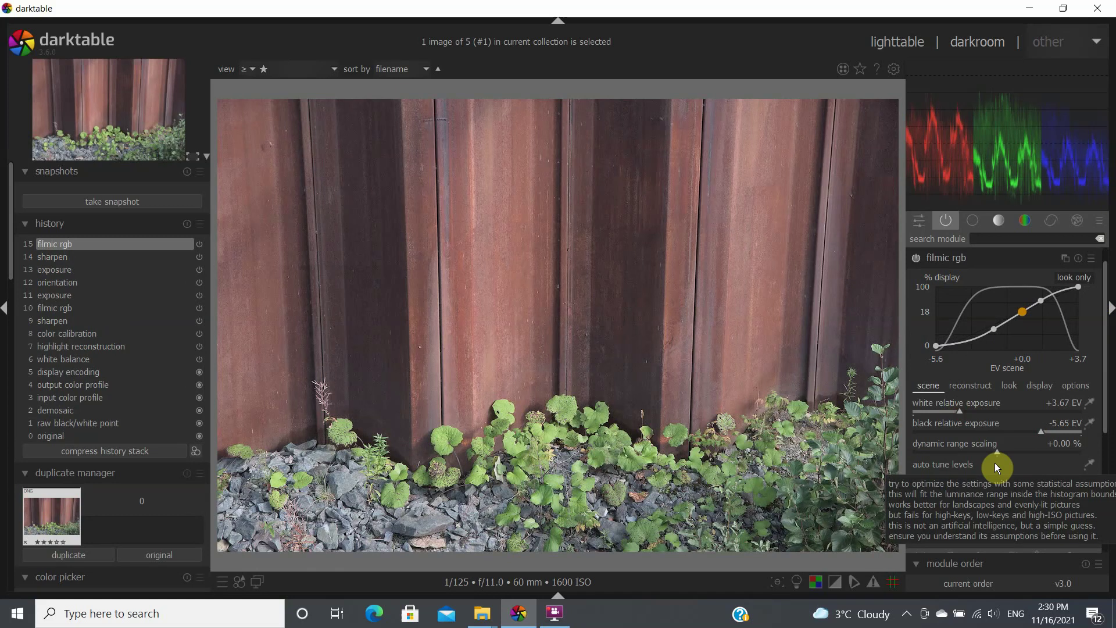
left_click(1011, 387)
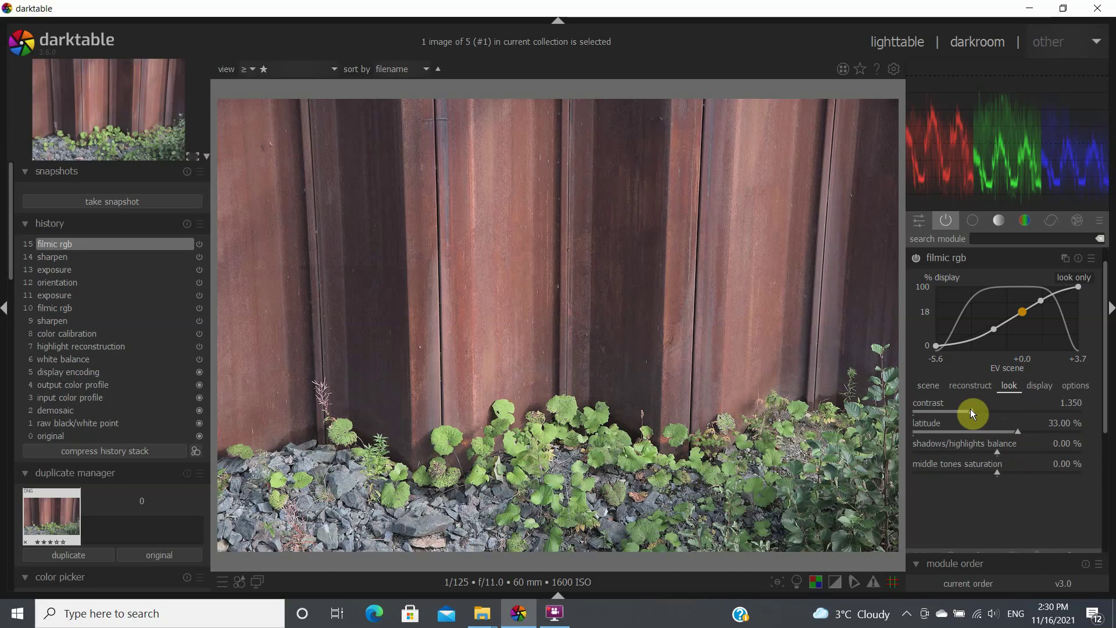
left_click_drag(1020, 431, 1031, 431)
left_click_drag(971, 409, 996, 409)
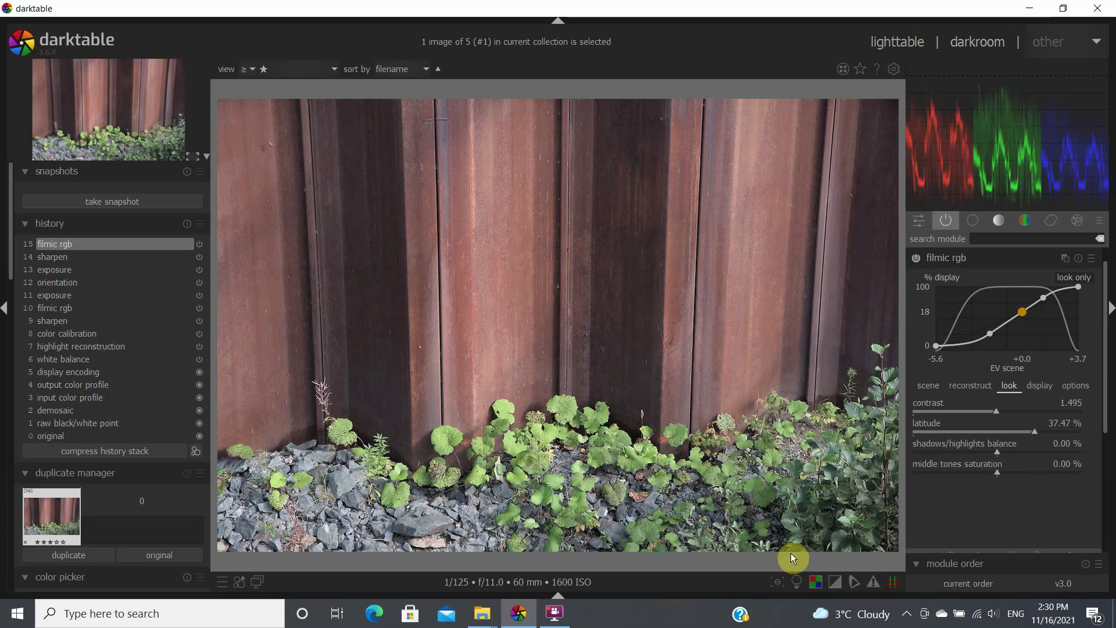
Check the raw overexposure and clipping indicators, turn both off, and collapse filmic rgb.
left_click(815, 581)
left_click(817, 581)
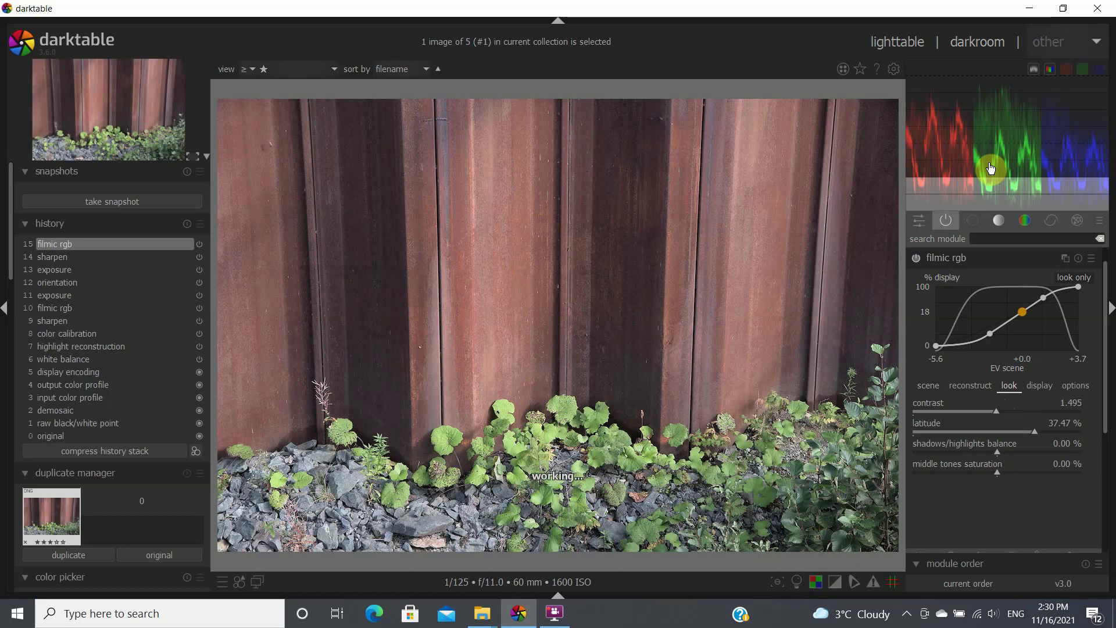
mouse_move(990, 103)
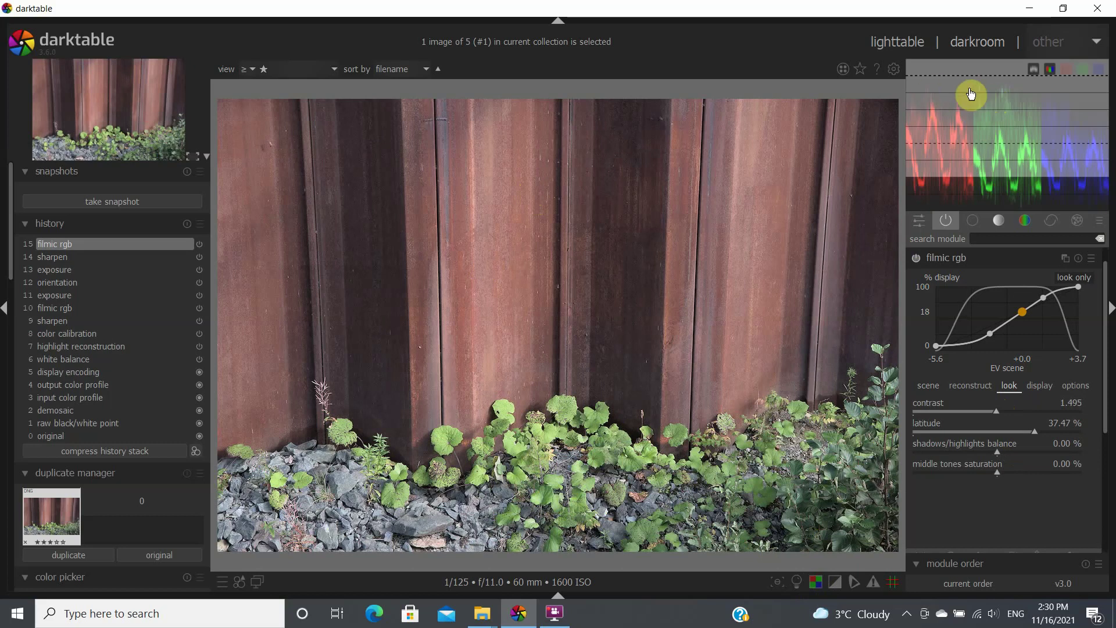
left_click(832, 584)
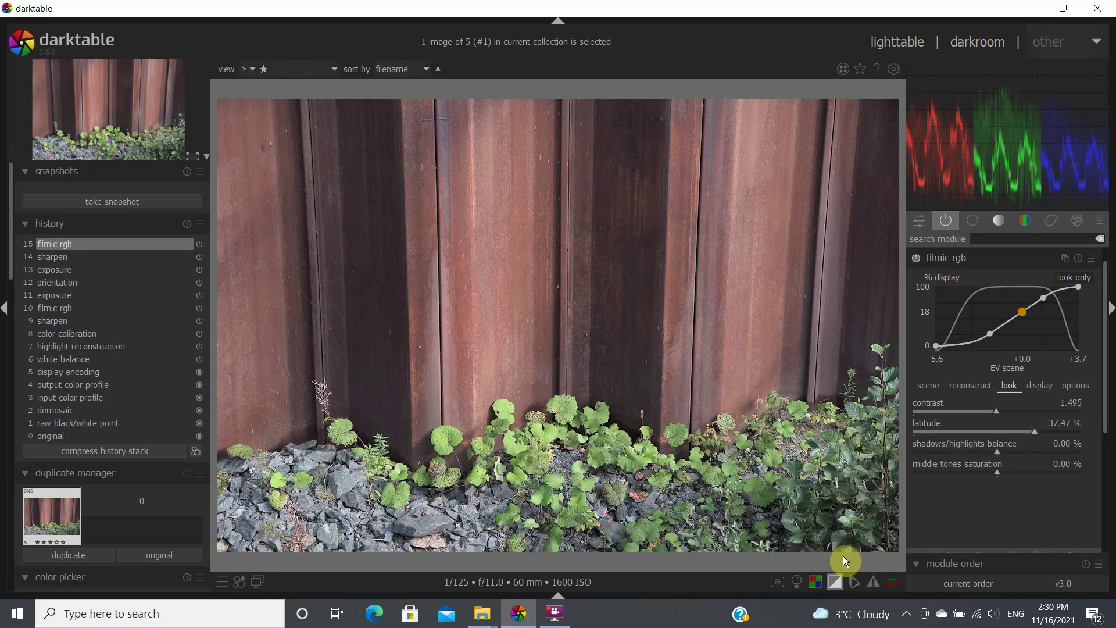
left_click(834, 581)
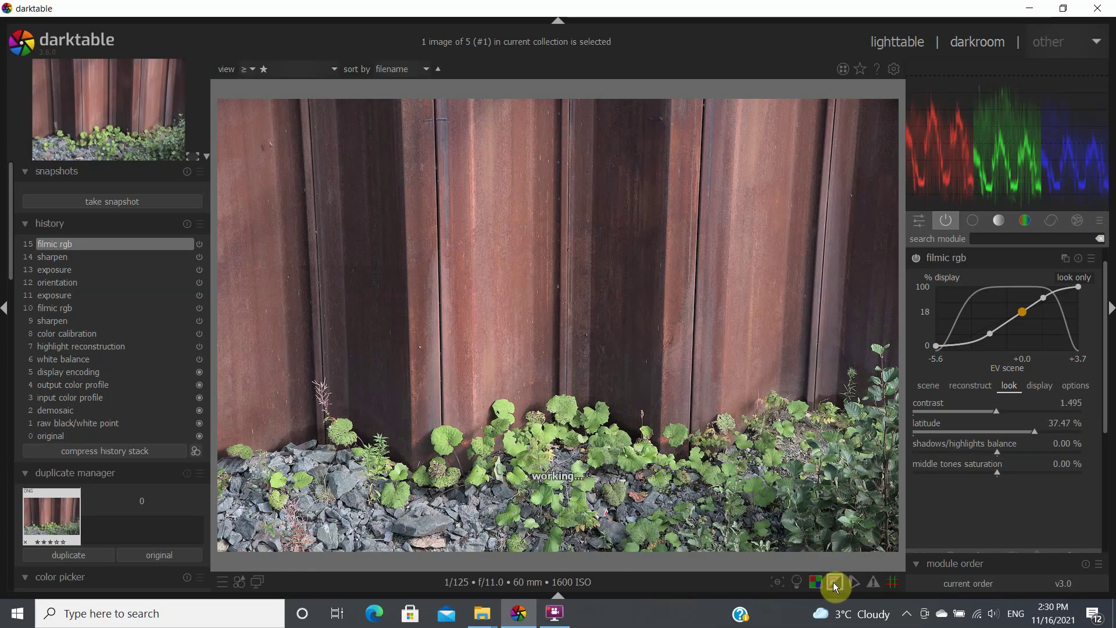
left_click(945, 258)
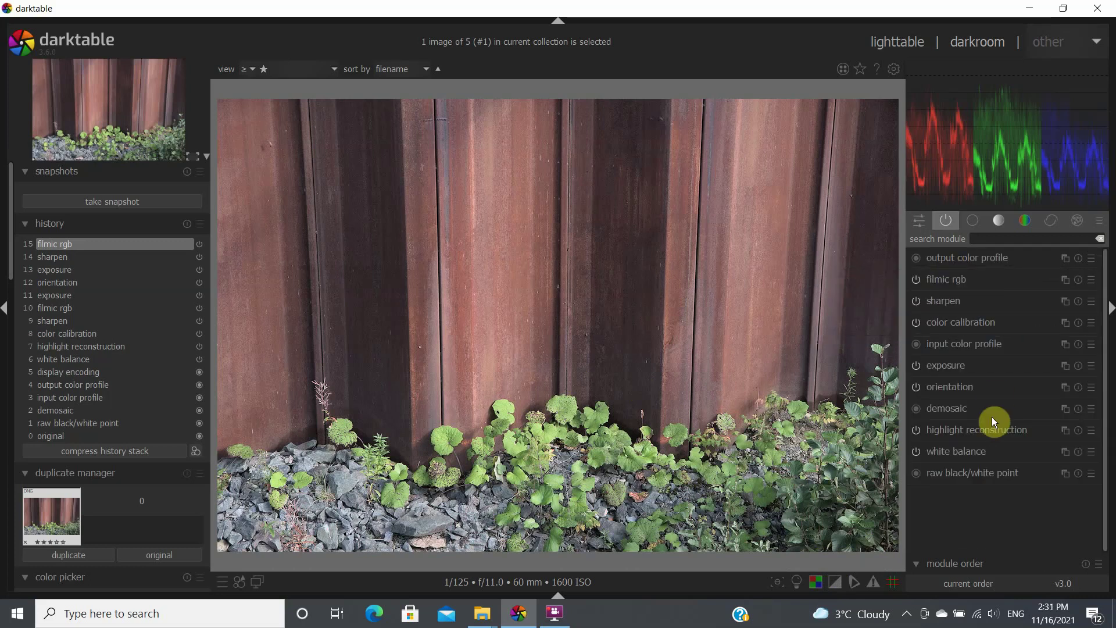
Open color balance rgb and enter 10 % for global vibrance, with a cancelled chroma entry.
left_click(1024, 221)
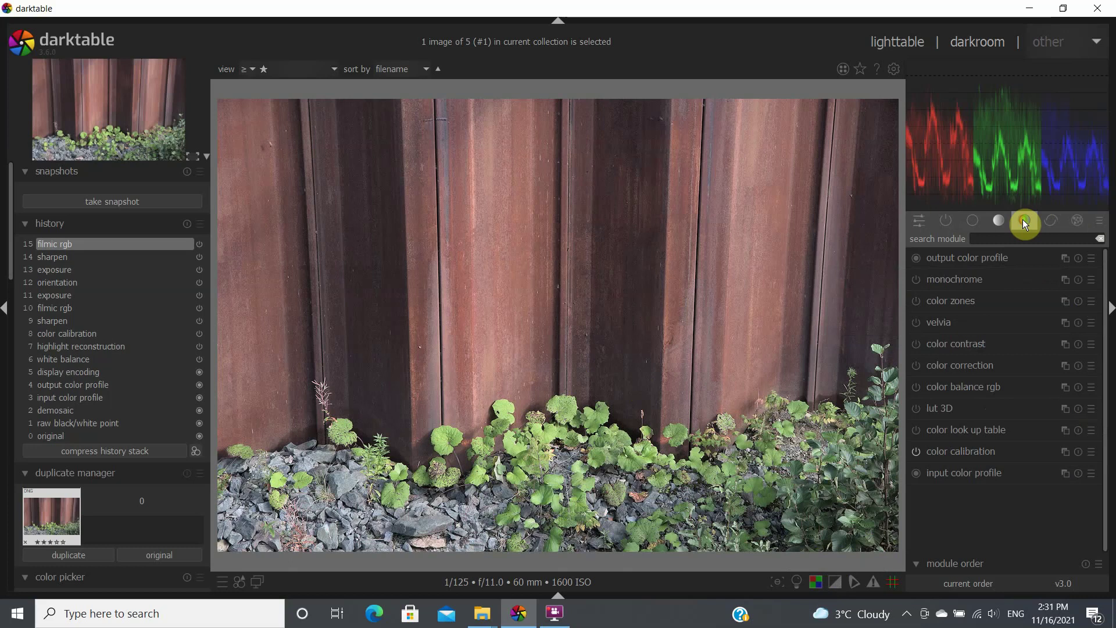
left_click(962, 387)
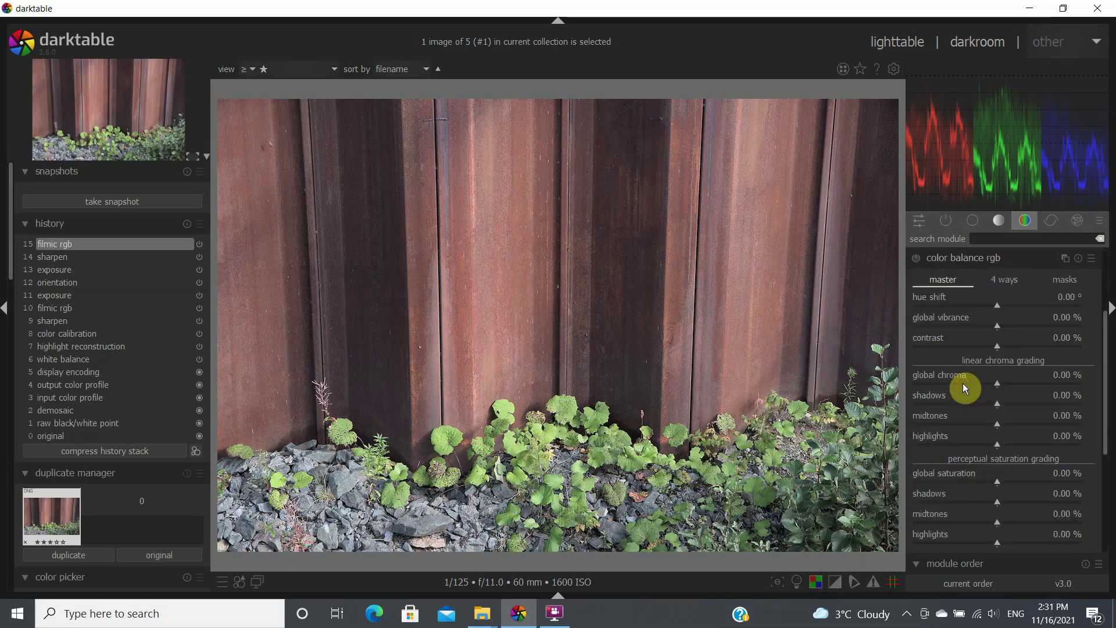
right_click(995, 327)
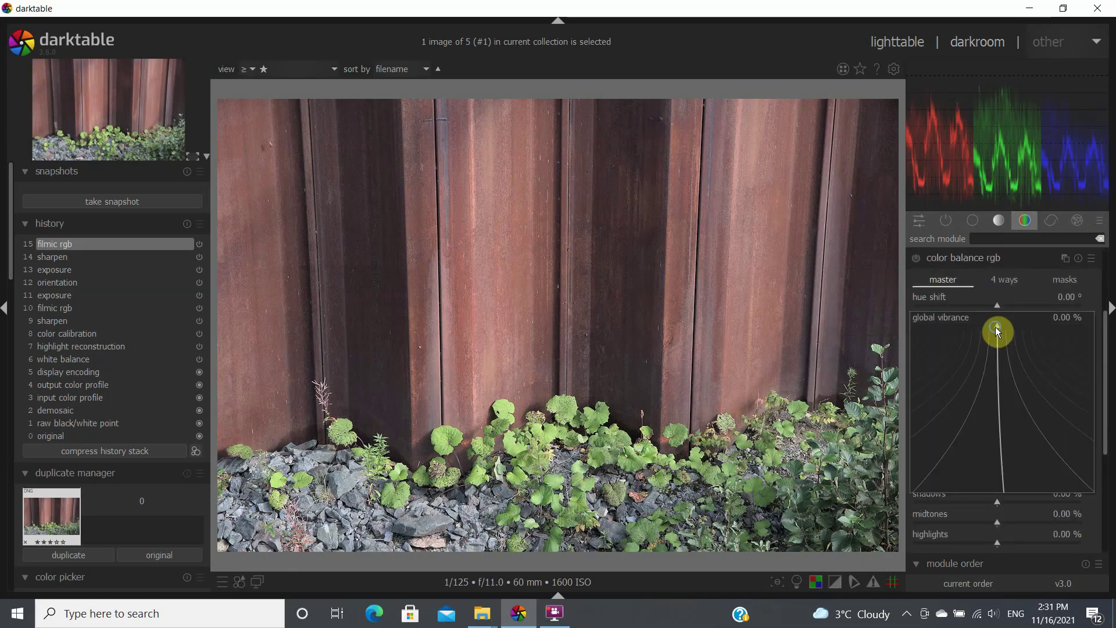
type("10")
key("Return")
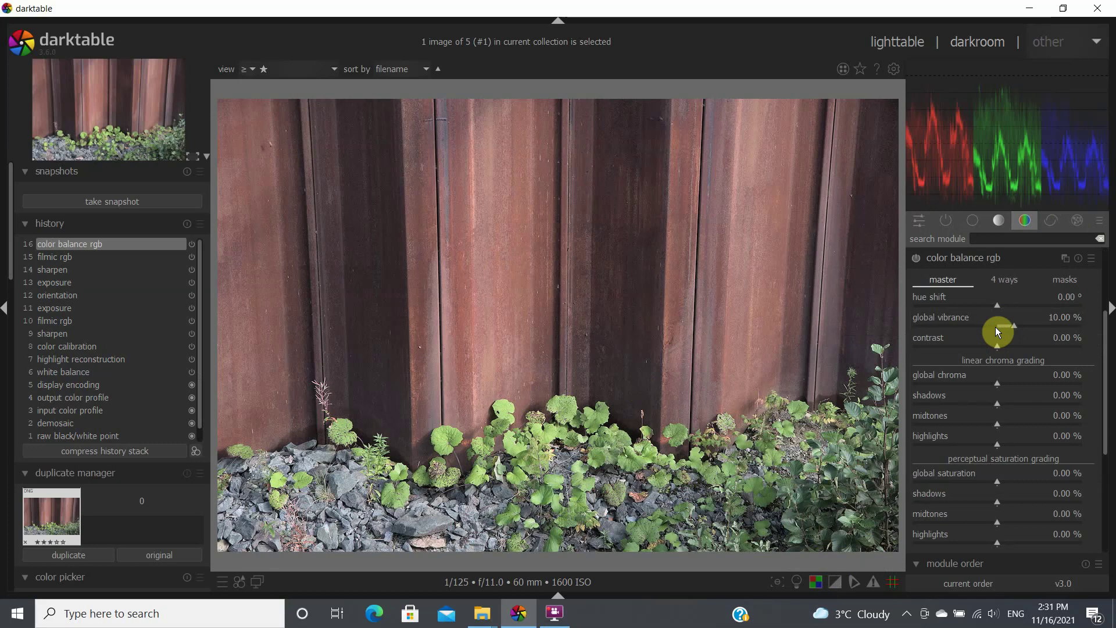
right_click(999, 383)
type("10")
key("Escape")
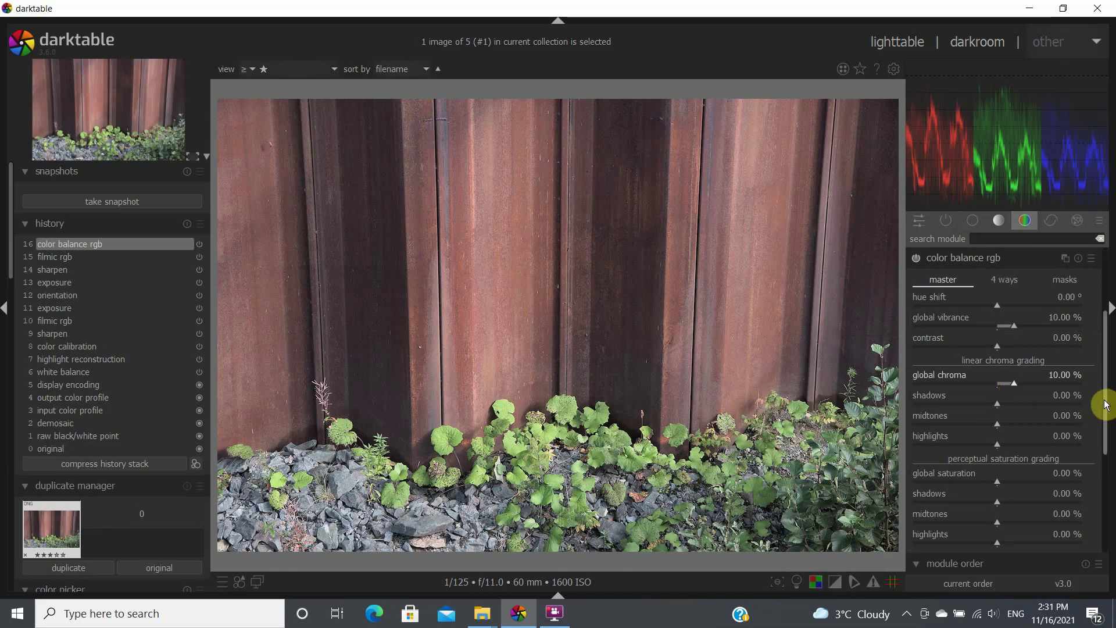
Set global saturation to 9 % and global brilliance to 2.66 %.
right_click(998, 480)
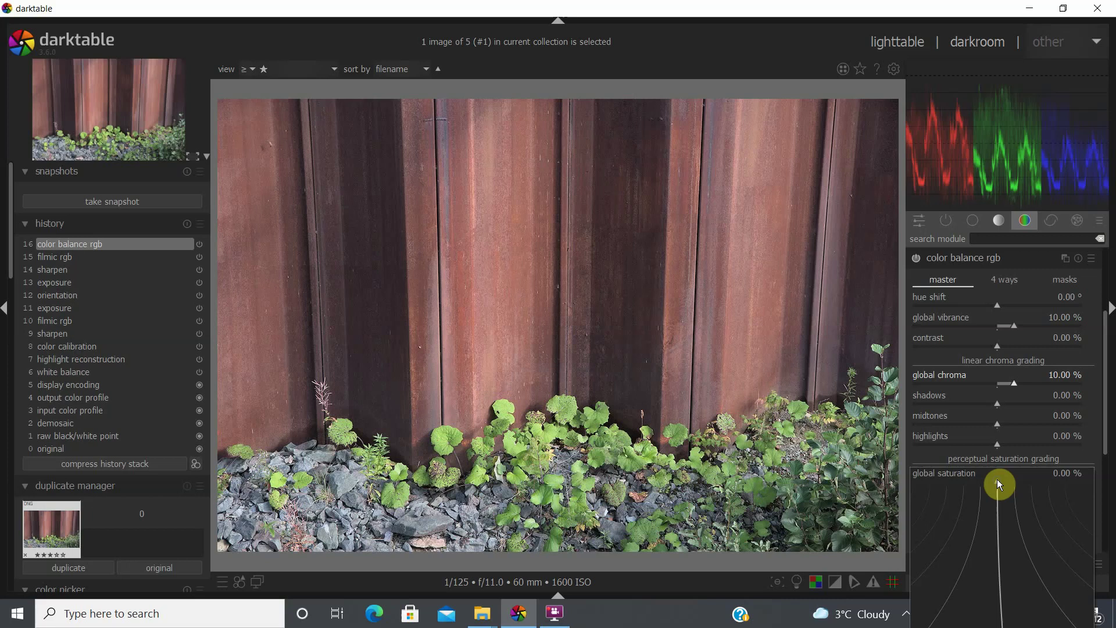
type("10")
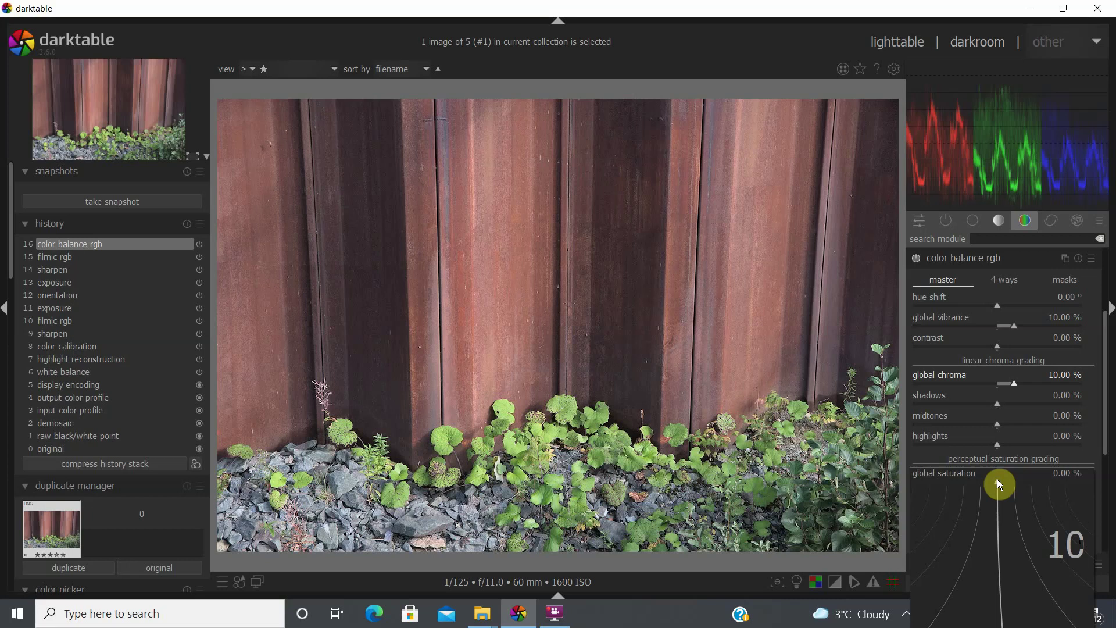
key("Escape")
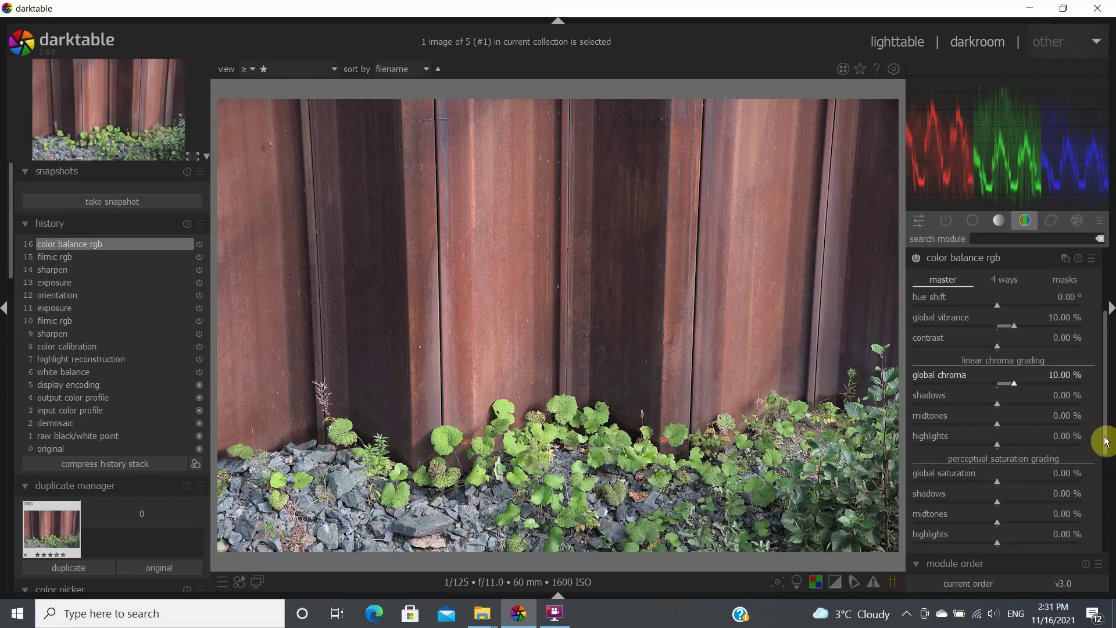
left_click_drag(1105, 442, 1104, 530)
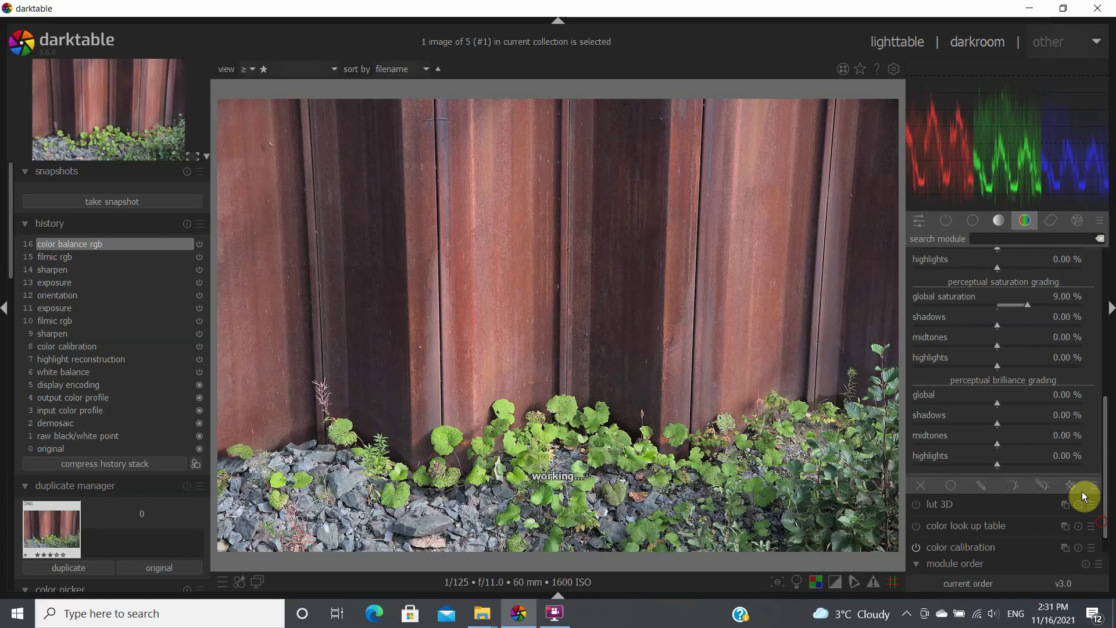
right_click(999, 403)
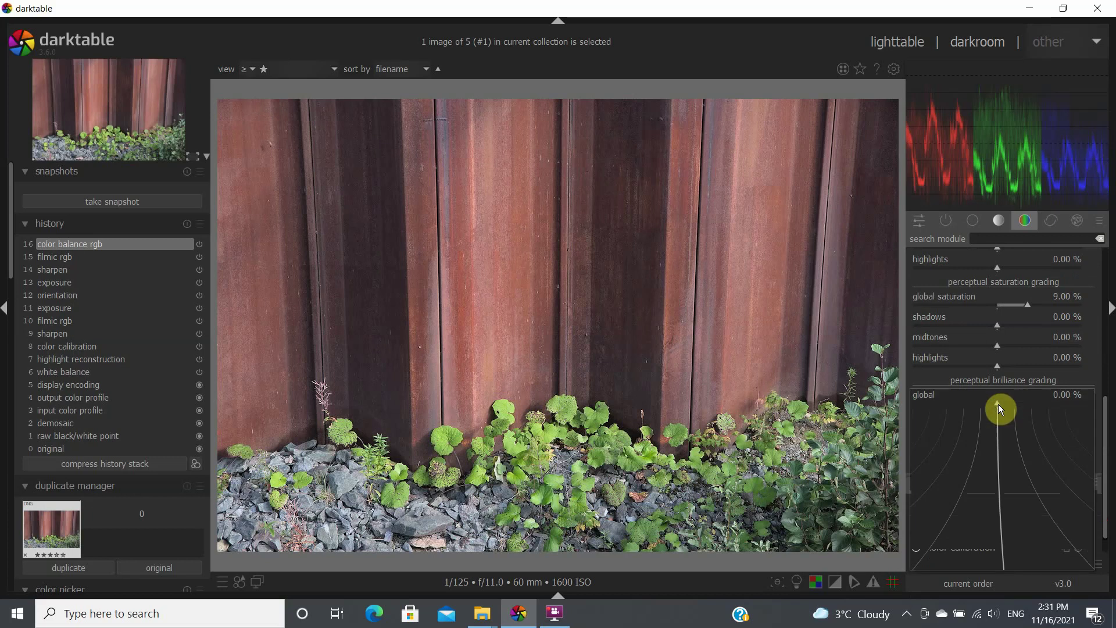
type("10")
key("Return")
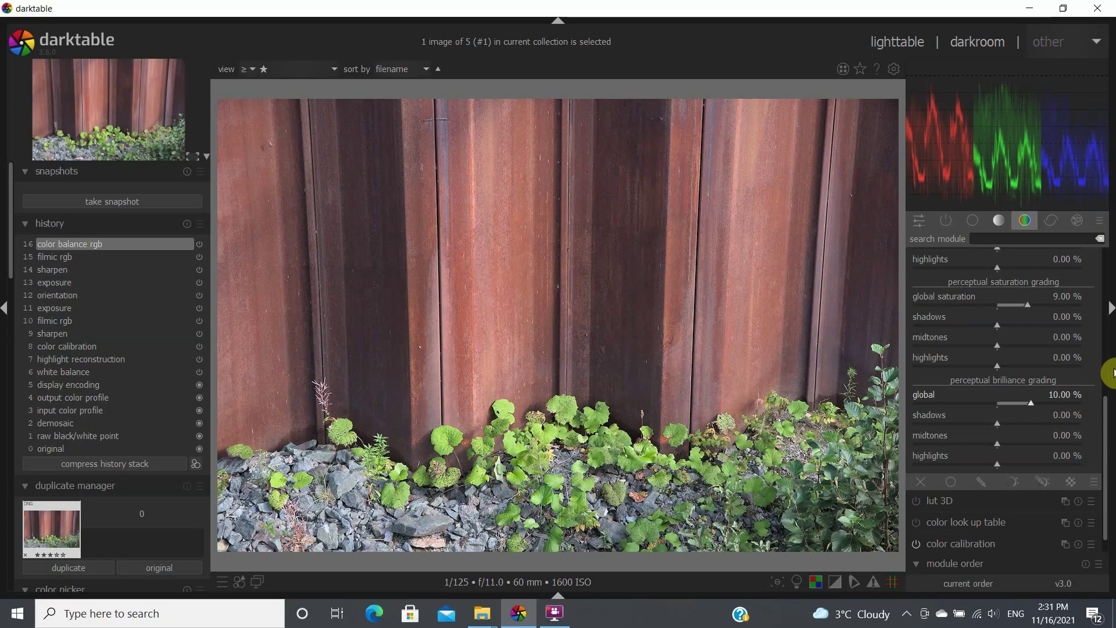
left_click(1033, 402)
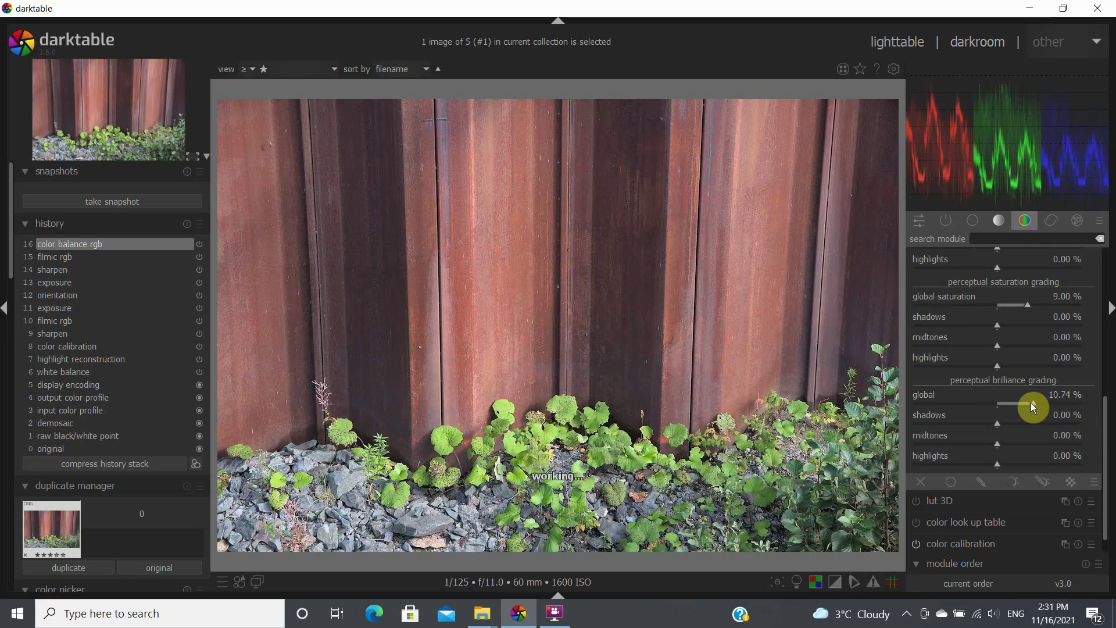
left_click(1011, 404)
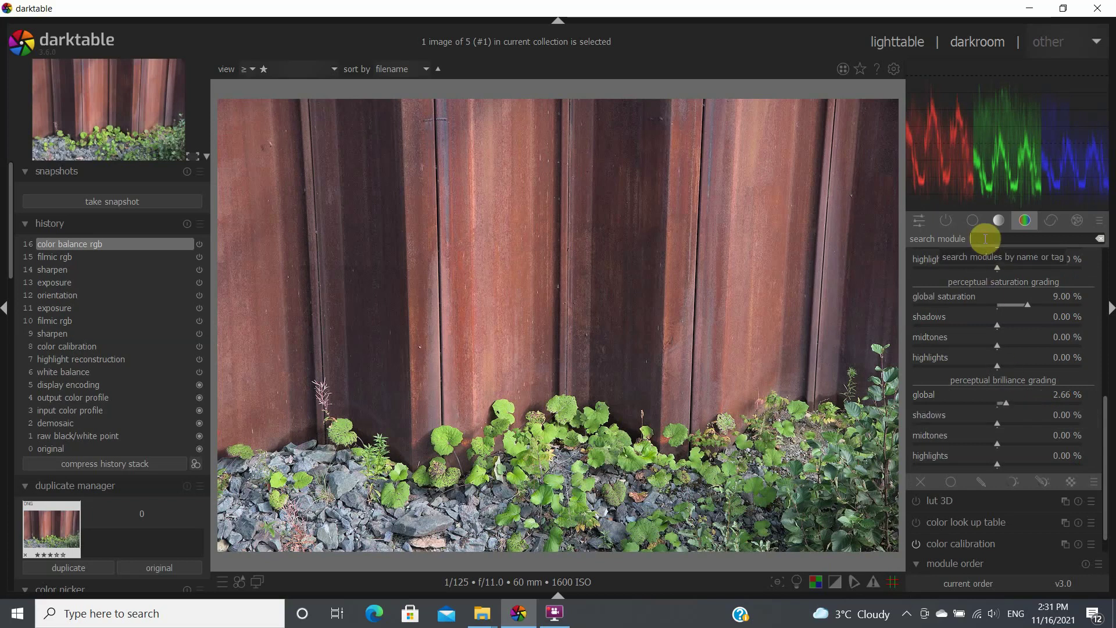
Enable perspective correction with guides shown and set vertical lens shift to -0.095.
type("per")
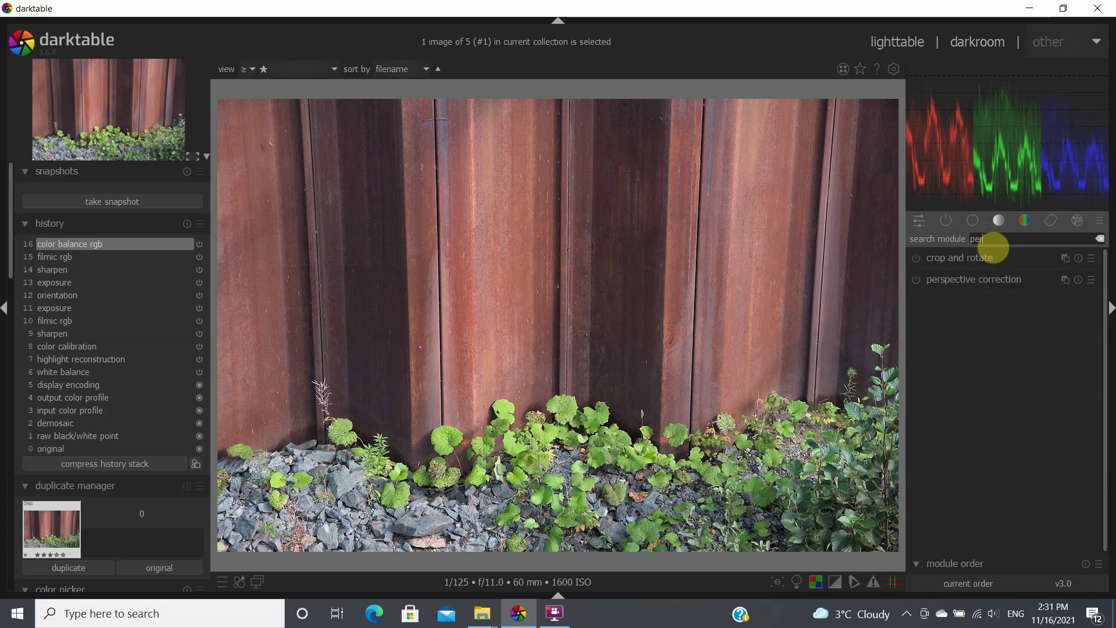
left_click(976, 279)
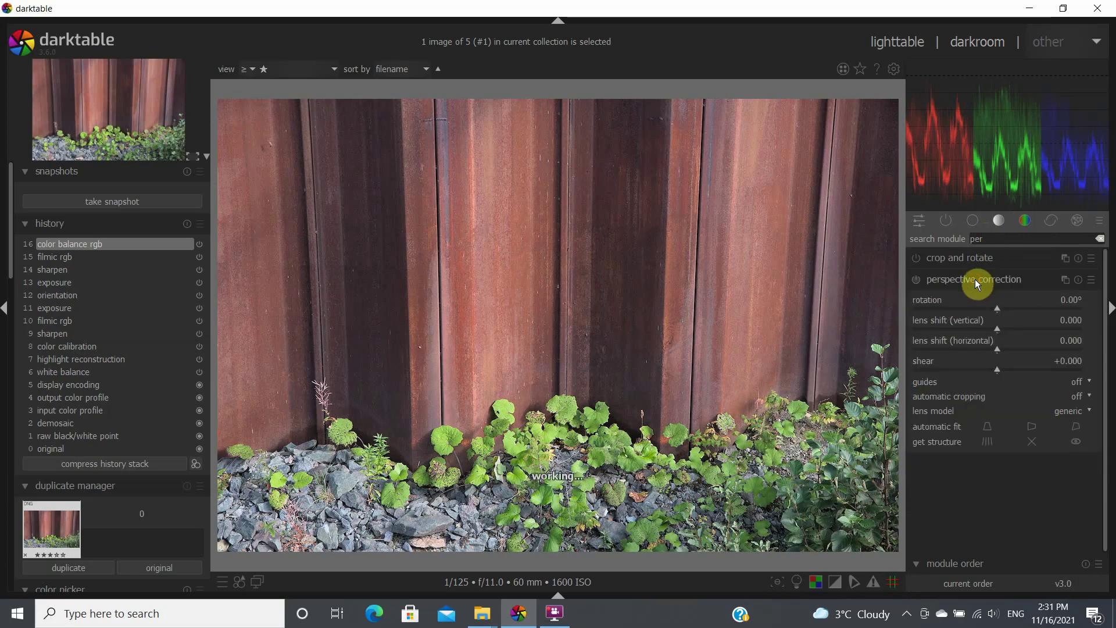
left_click(917, 279)
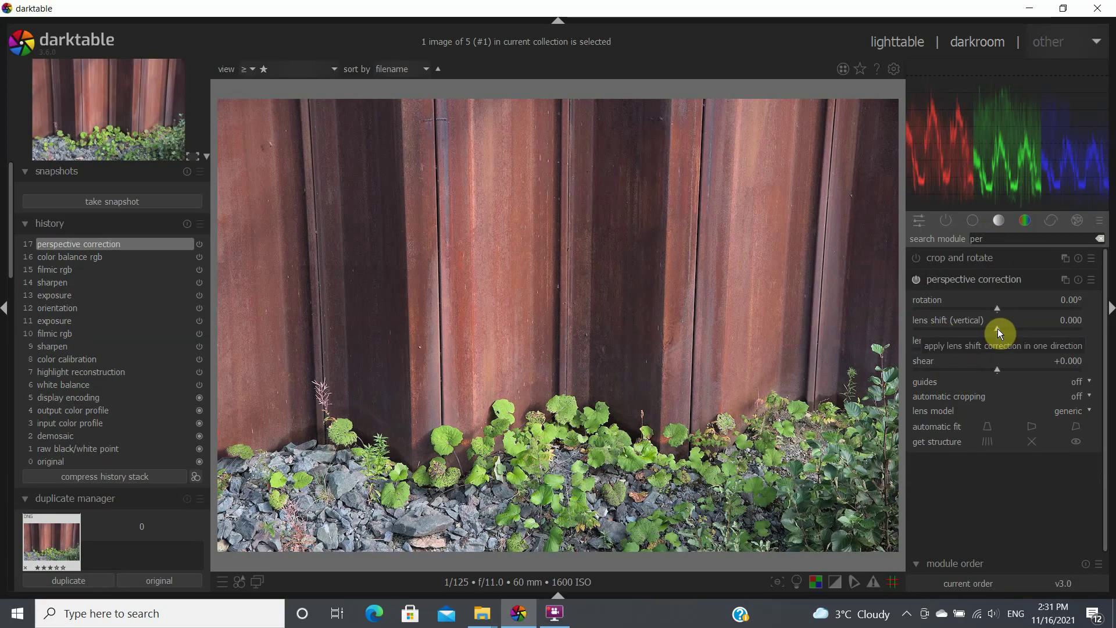
left_click(1091, 385)
left_click(1079, 396)
scroll(996, 328, "down", 3)
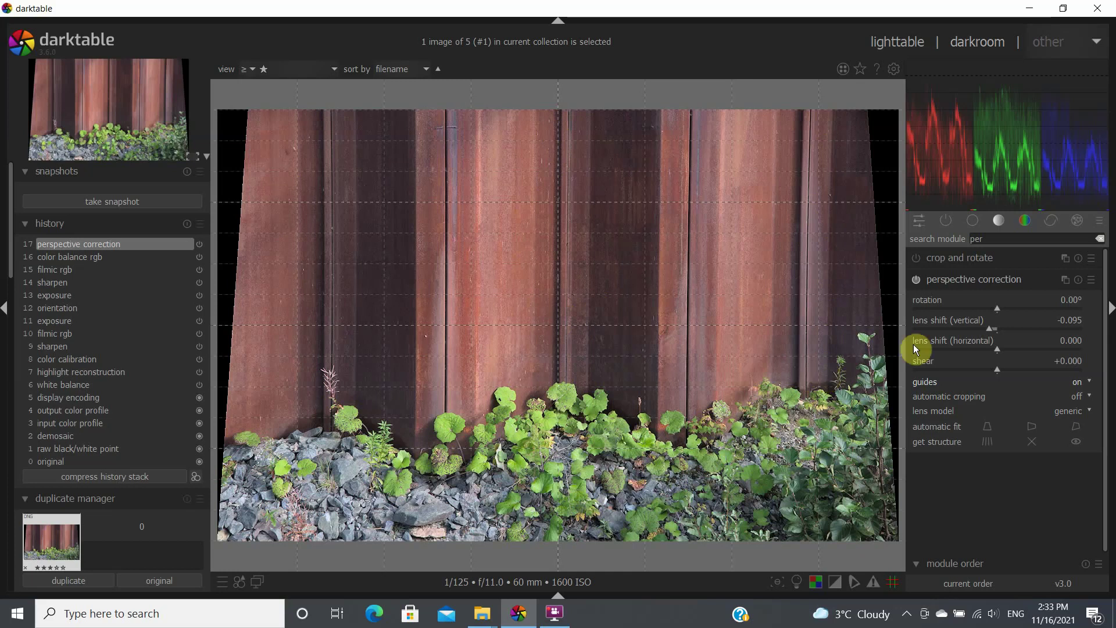
Open the crop module and pull the top corners in past the black wedges.
left_click(979, 280)
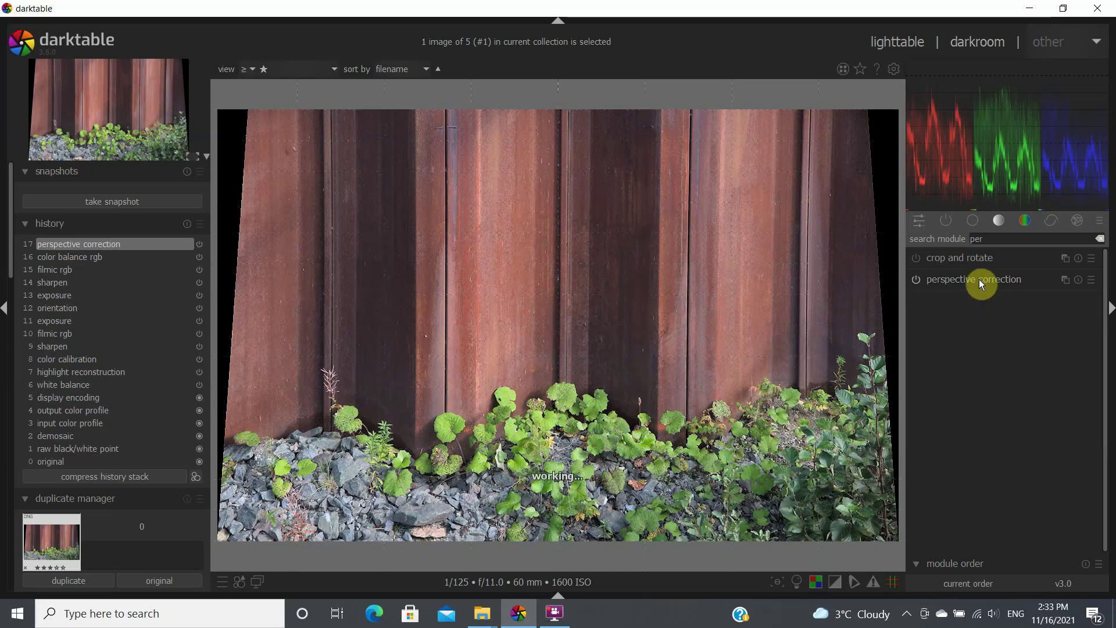
left_click(992, 239)
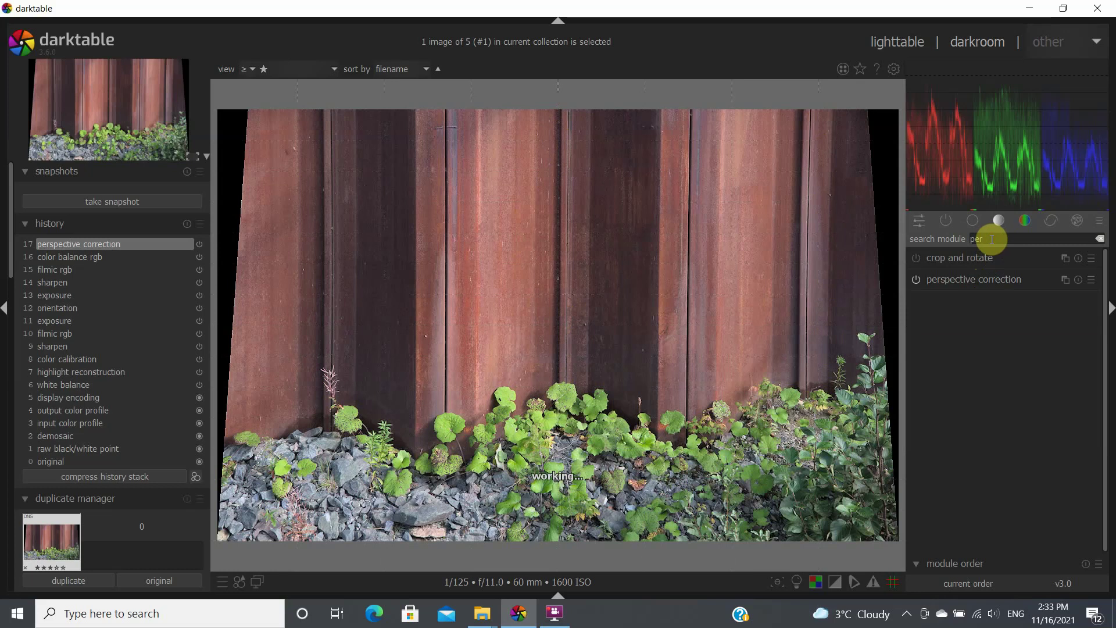
key("BackSpace")
key("BackSpace")
key("BackSpace")
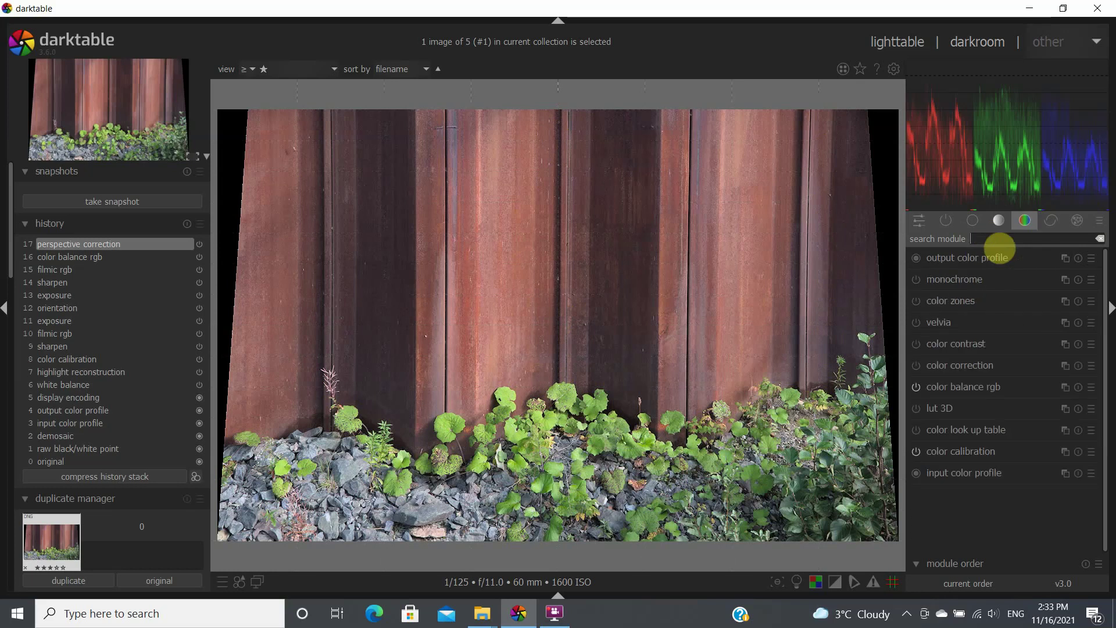
type("crop")
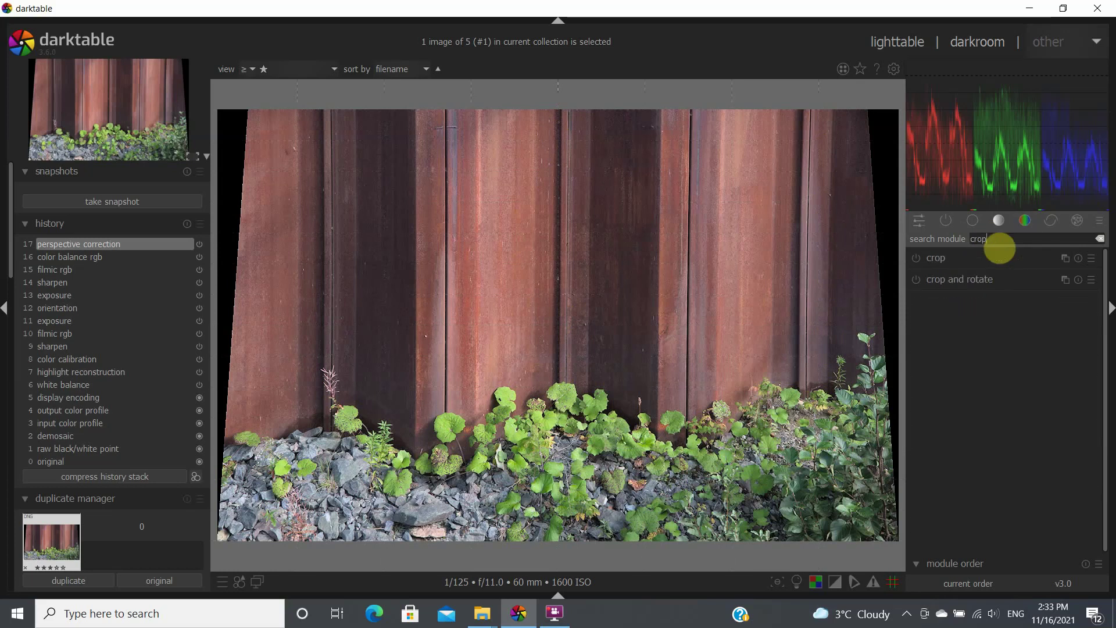
left_click(938, 258)
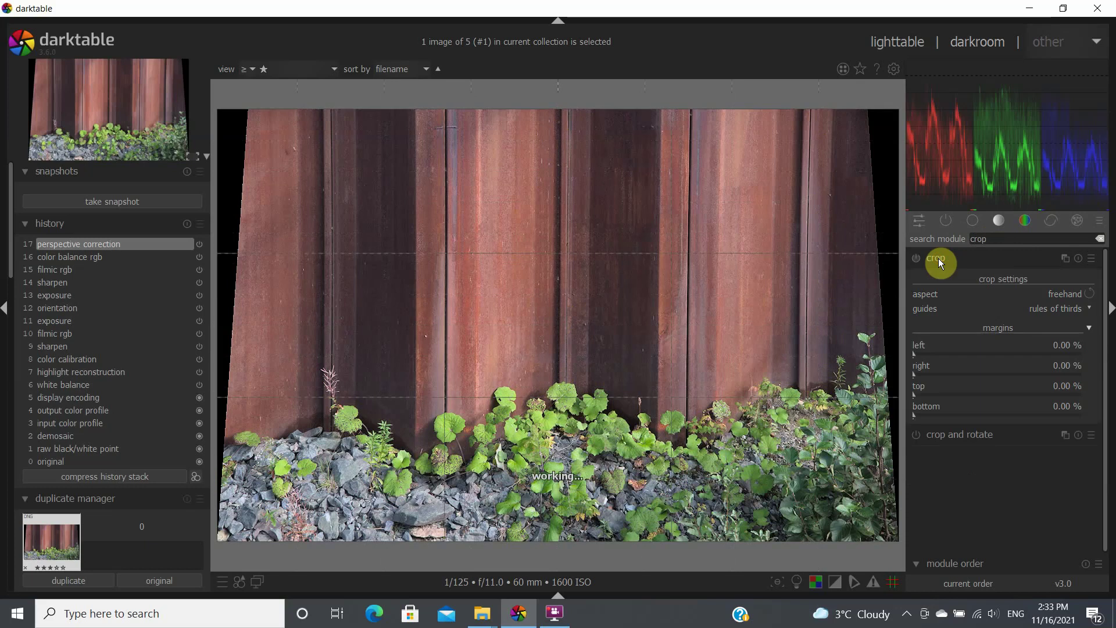
left_click(1066, 294)
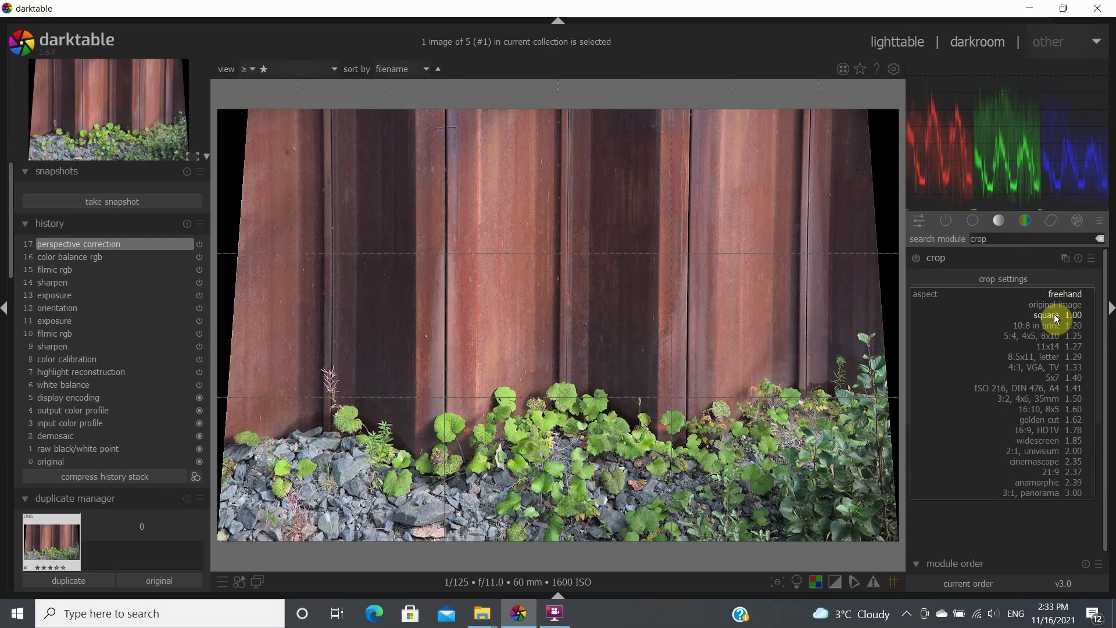
left_click(1055, 305)
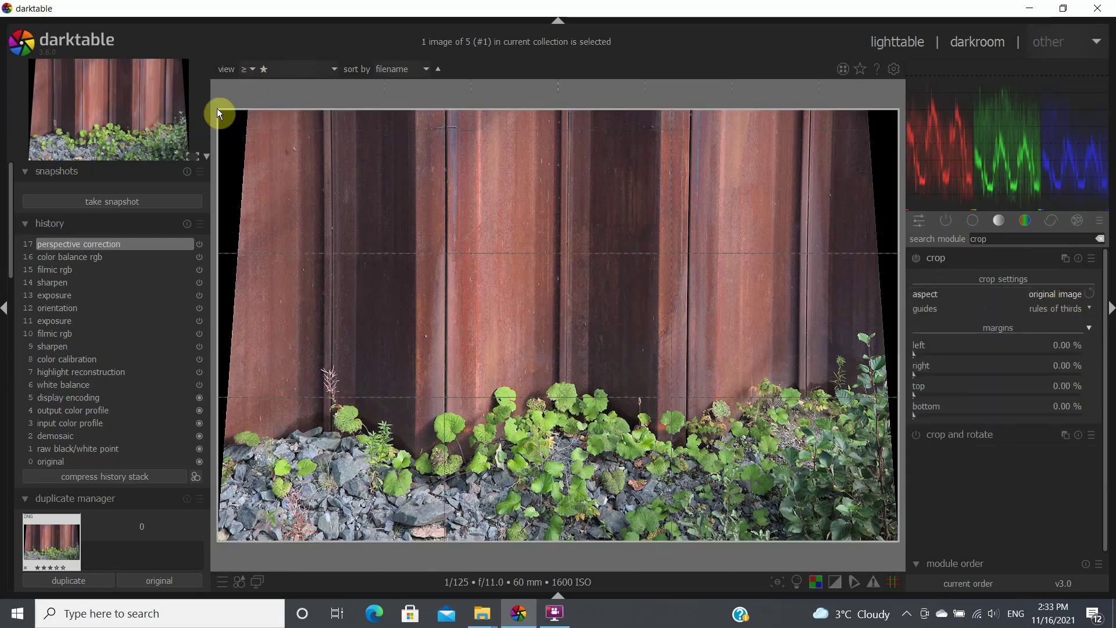
left_click_drag(225, 112, 287, 129)
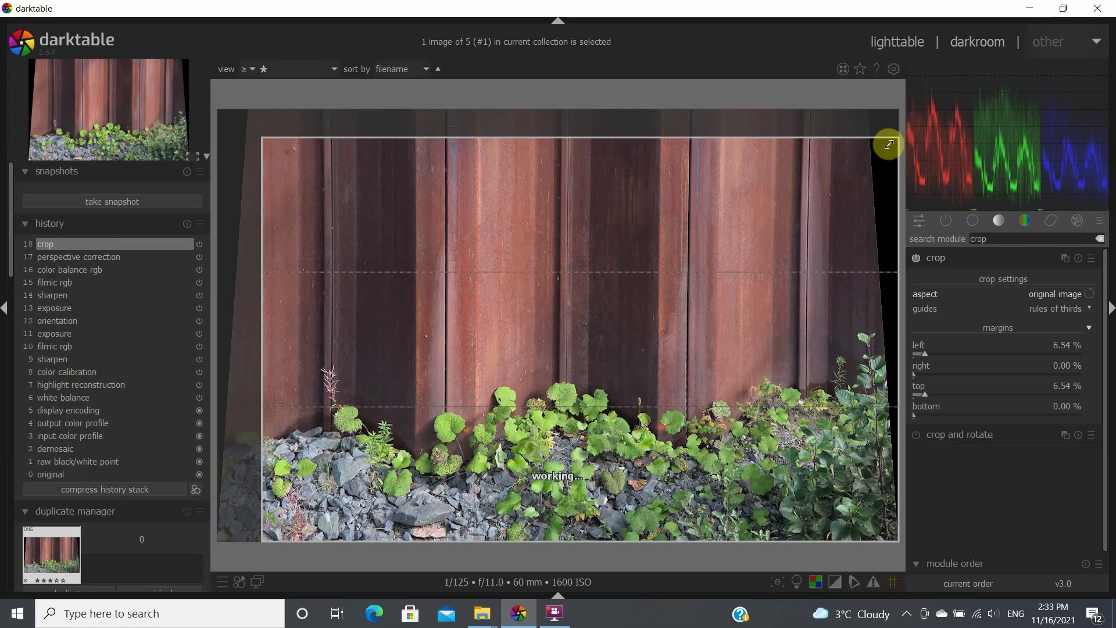
left_click_drag(893, 141, 836, 168)
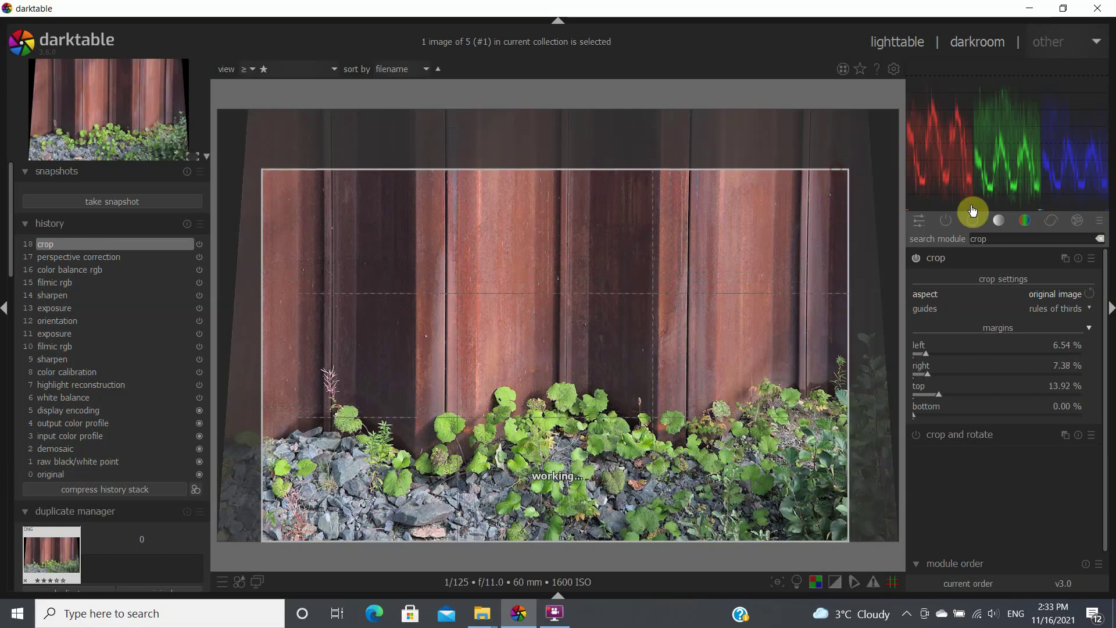
Switch crop to freehand, move the top edge to the photo top, raise the bottom 14.25 %, and commit.
left_click(1092, 301)
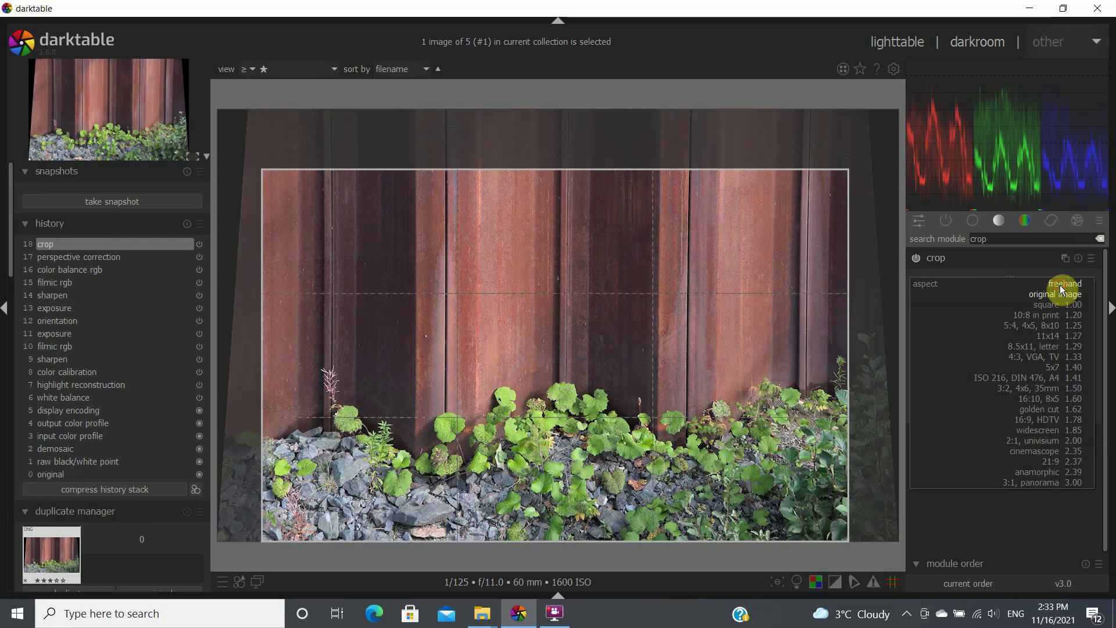
left_click(1059, 285)
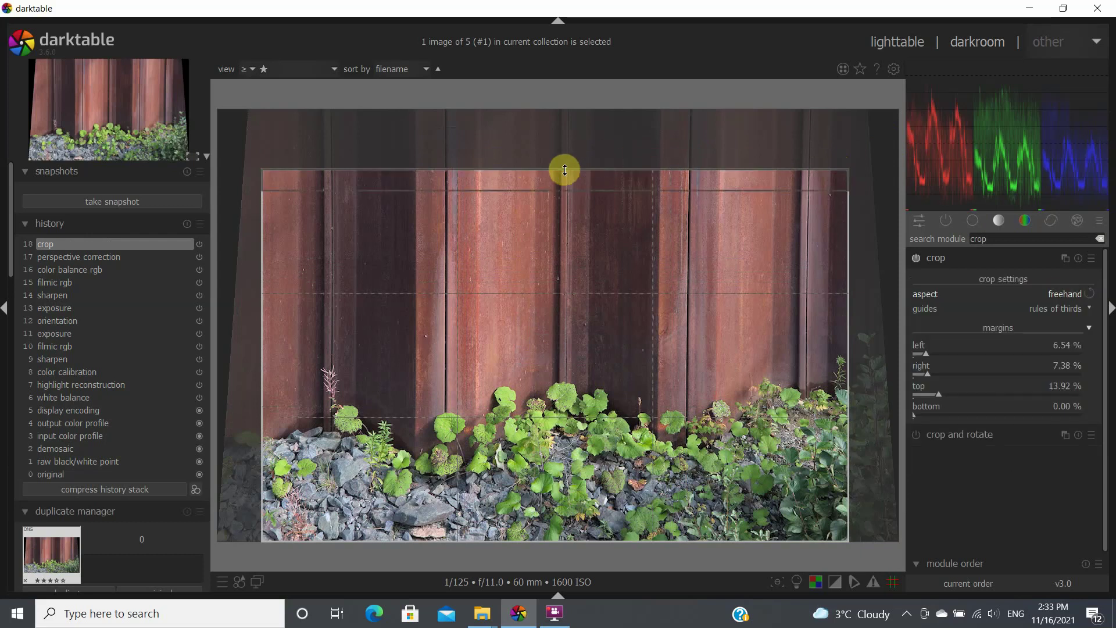
left_click_drag(567, 170, 569, 125)
left_click_drag(566, 172, 565, 95)
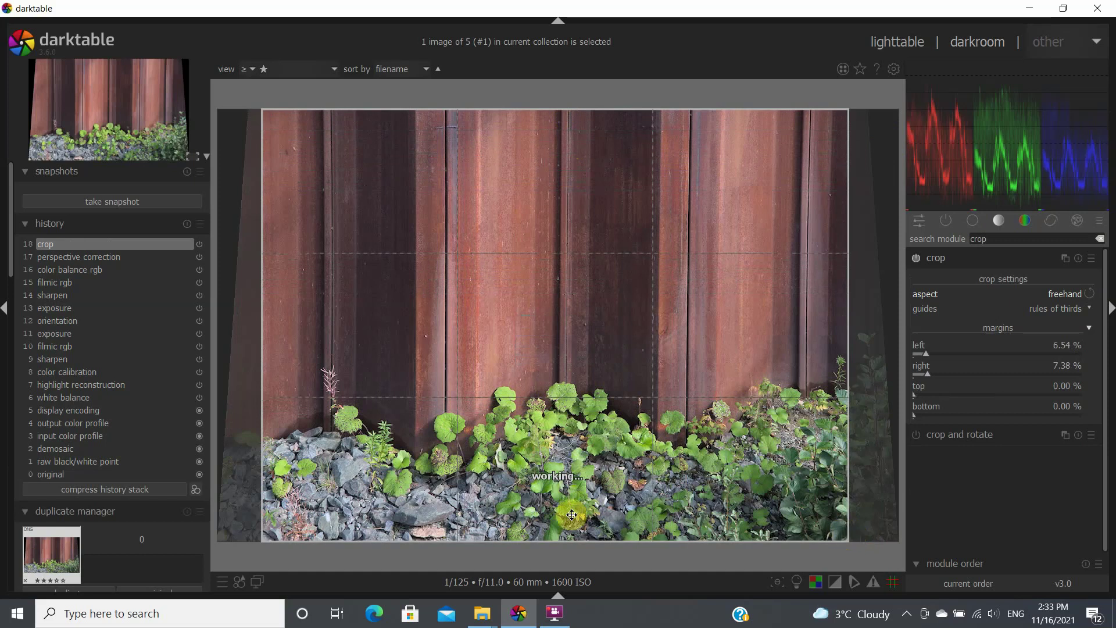
left_click_drag(557, 540, 557, 476)
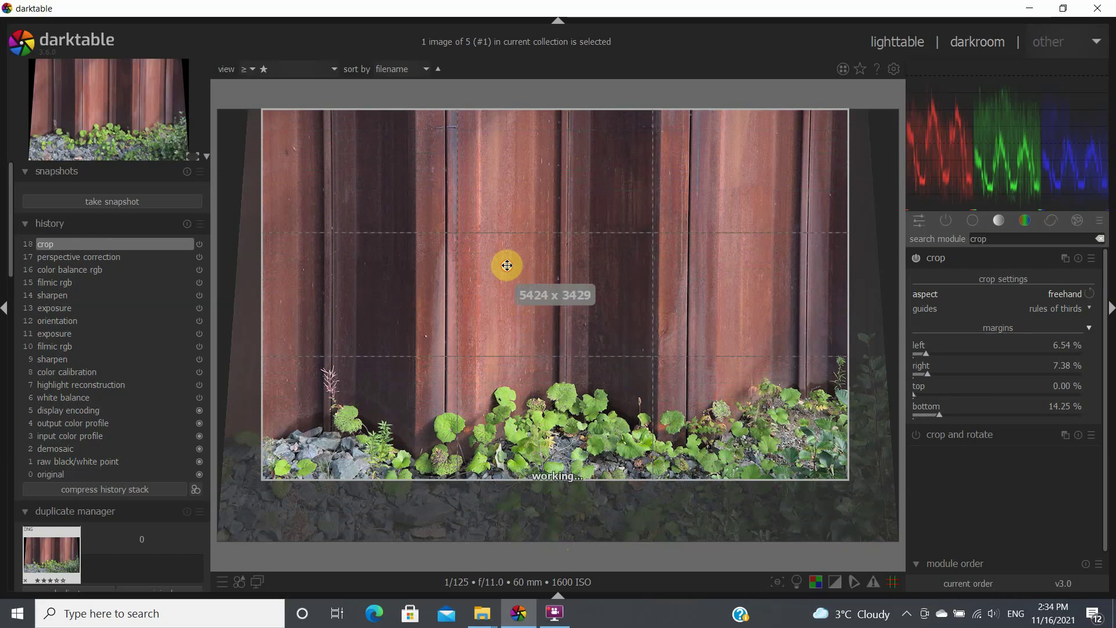
key("Return")
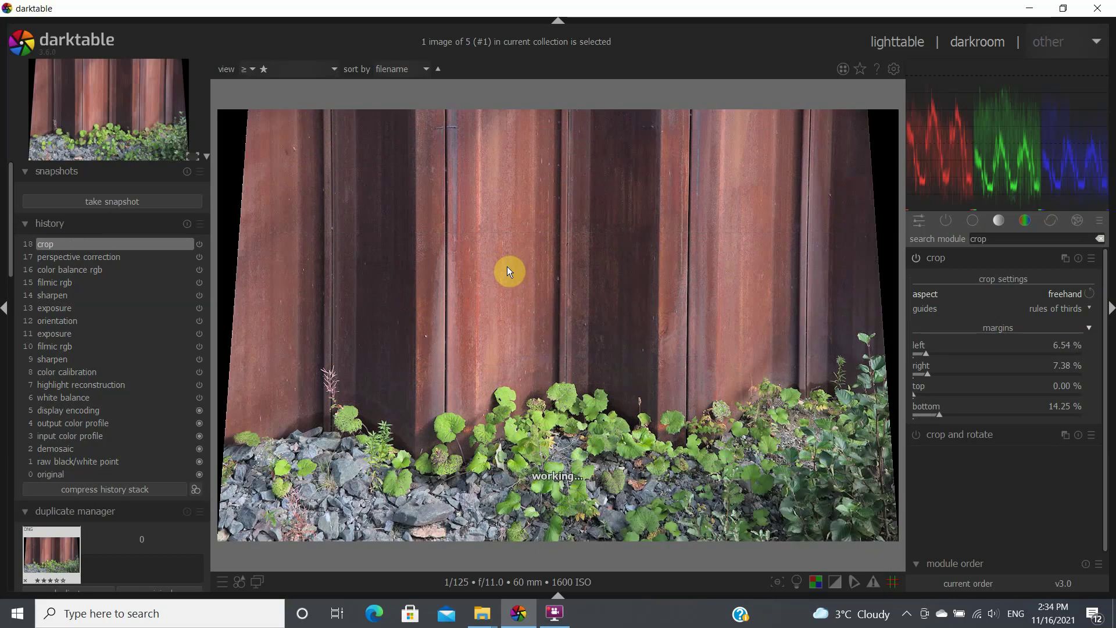